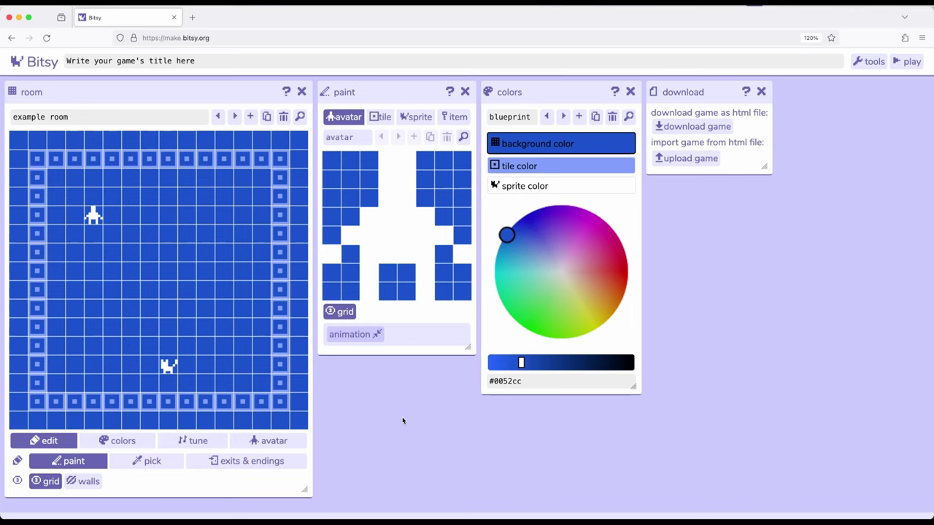
- Show the block tile for editing and set room editing to exits & endings
click(384, 117)
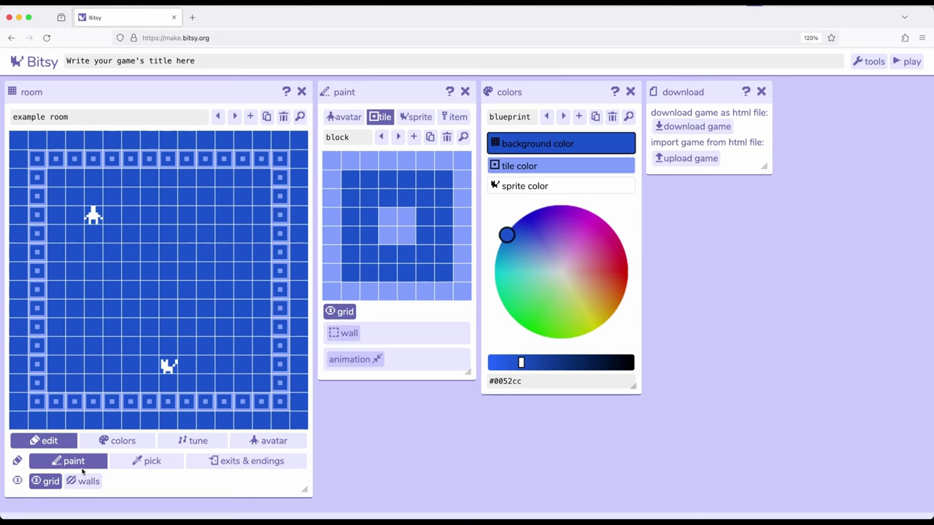
click(241, 462)
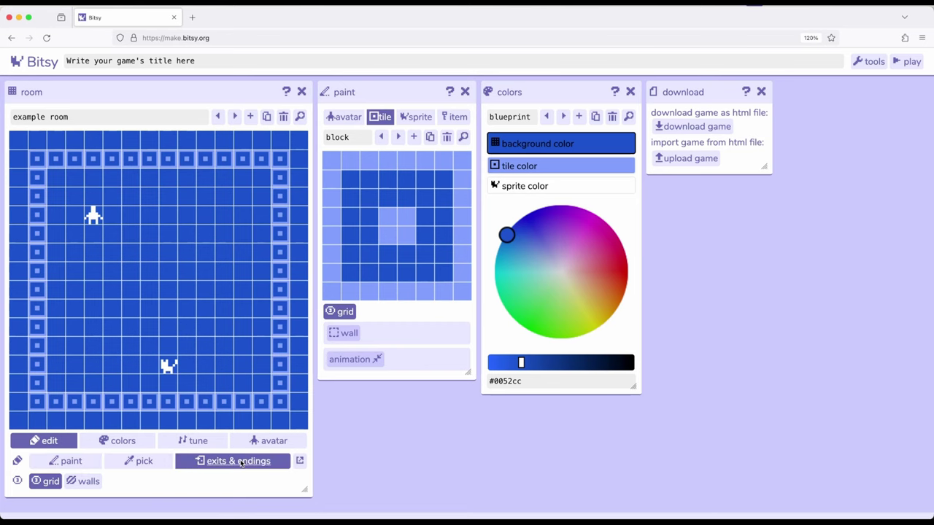
click(300, 461)
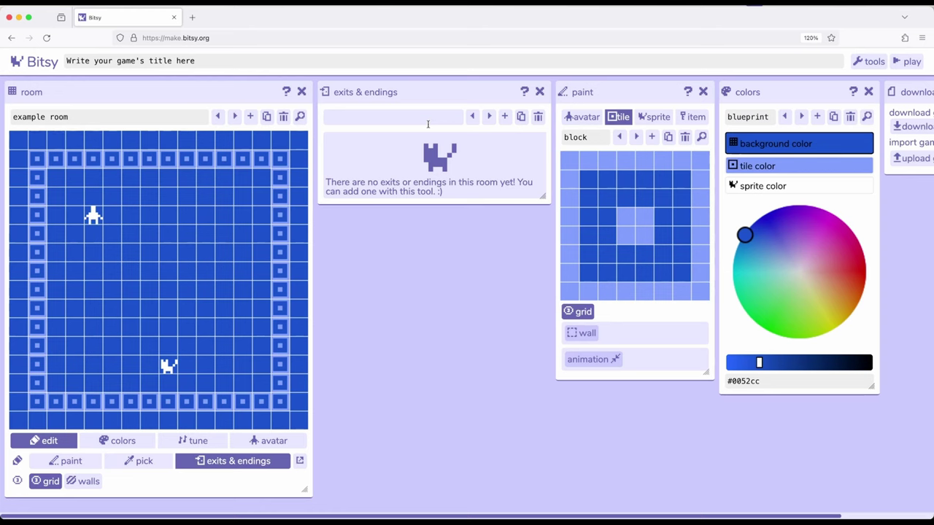
click(540, 92)
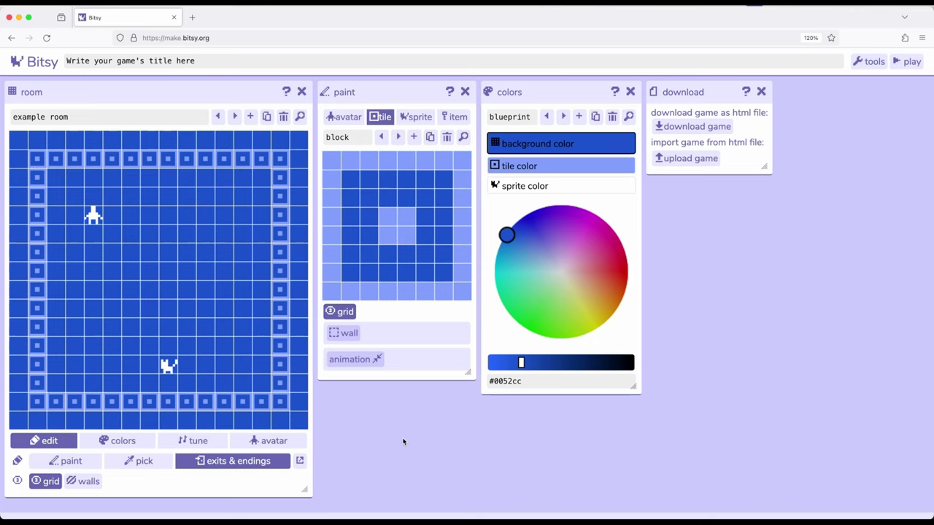
- Erase the cat sprite from the example room with the paint tool, then view the avatar
click(421, 116)
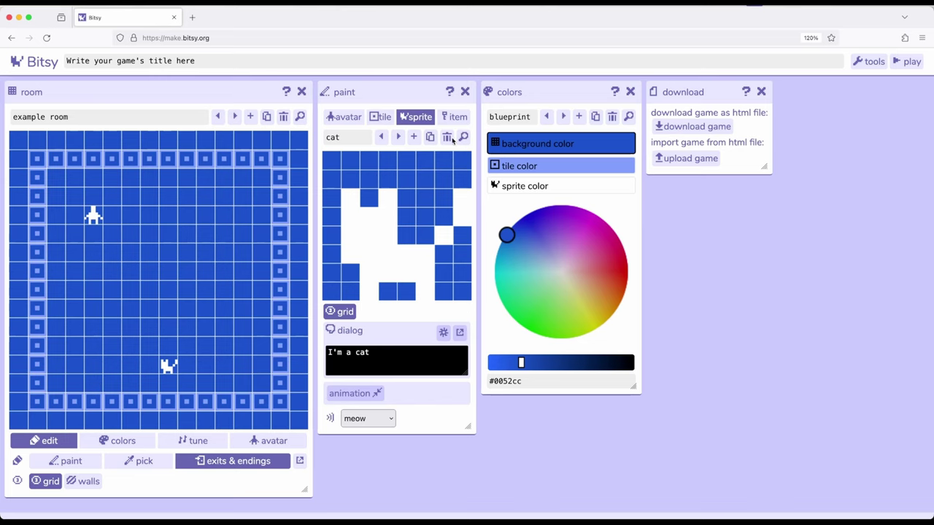
click(70, 464)
click(170, 367)
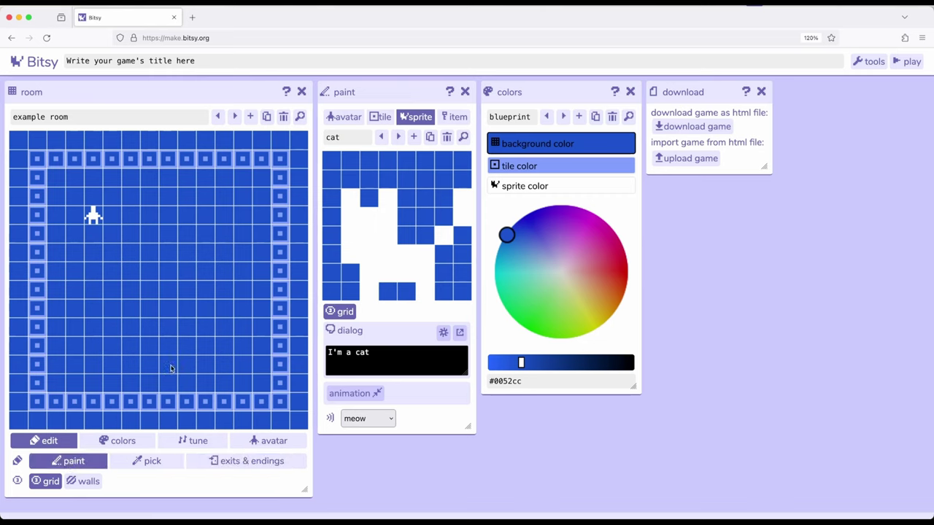
click(335, 118)
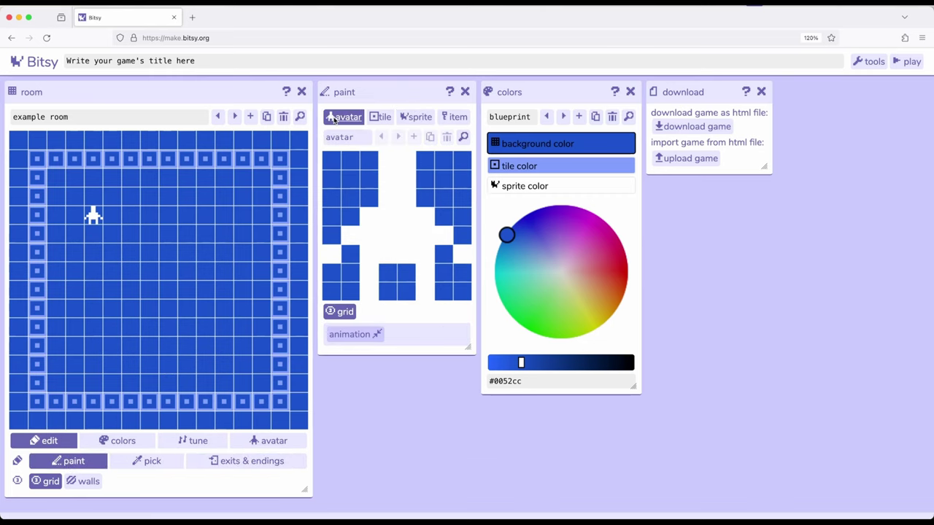
- Change the game title to 'Maze'
click(198, 61)
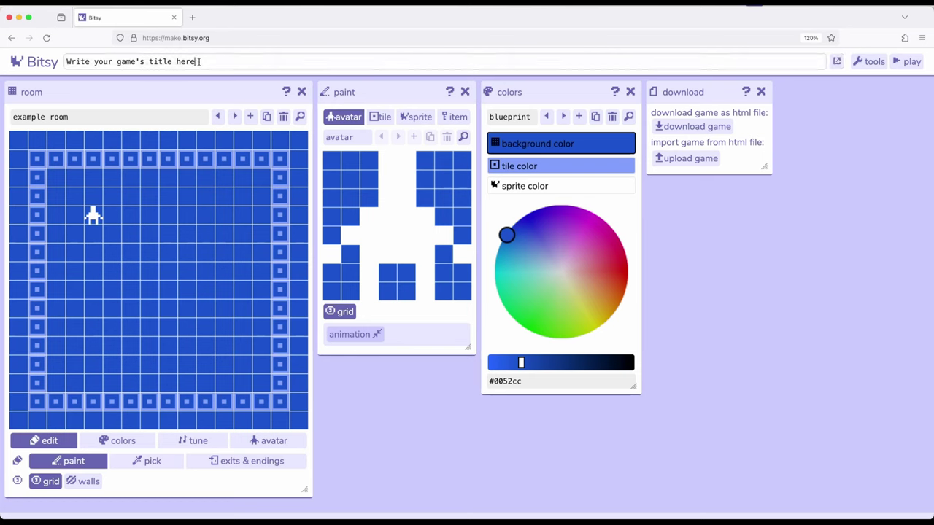
key(BackSpace)
key(BackSpace)
key(BackSpace)
key(BackSpace)
key(BackSpace)
key(BackSpace)
key(BackSpace)
key(BackSpace)
key(BackSpace)
key(BackSpace)
key(BackSpace)
key(BackSpace)
key(BackSpace)
key(BackSpace)
key(BackSpace)
key(BackSpace)
key(BackSpace)
key(BackSpace)
key(BackSpace)
key(BackSpace)
key(BackSpace)
key(BackSpace)
key(BackSpace)
key(BackSpace)
key(BackSpace)
key(BackSpace)
key(BackSpace)
key(BackSpace)
text(Maze)
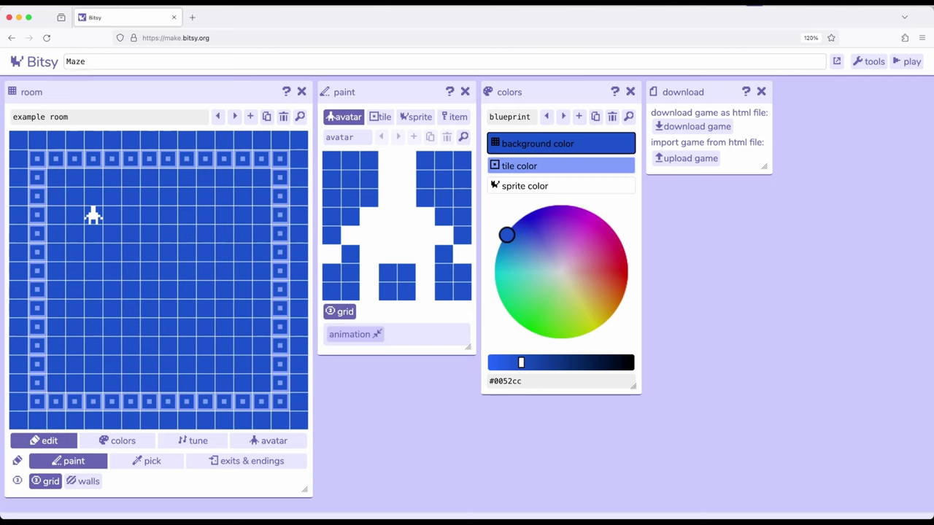
- Rename the room to 'Room 1' and move the avatar's start one tile right
click(74, 116)
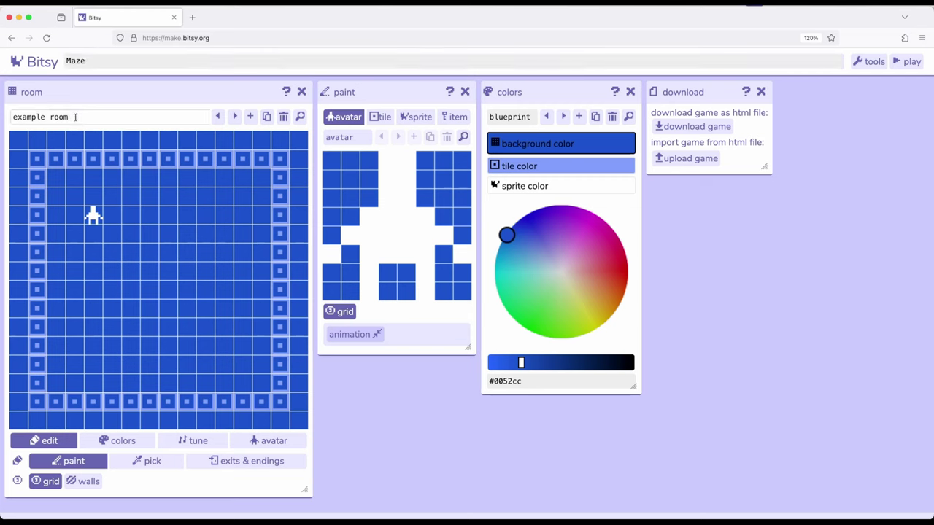
key(BackSpace)
key(BackSpace)
key(BackSpace)
key(BackSpace)
key(BackSpace)
key(BackSpace)
key(BackSpace)
key(BackSpace)
key(BackSpace)
key(BackSpace)
key(BackSpace)
key(BackSpace)
text(Room 1)
click(131, 215)
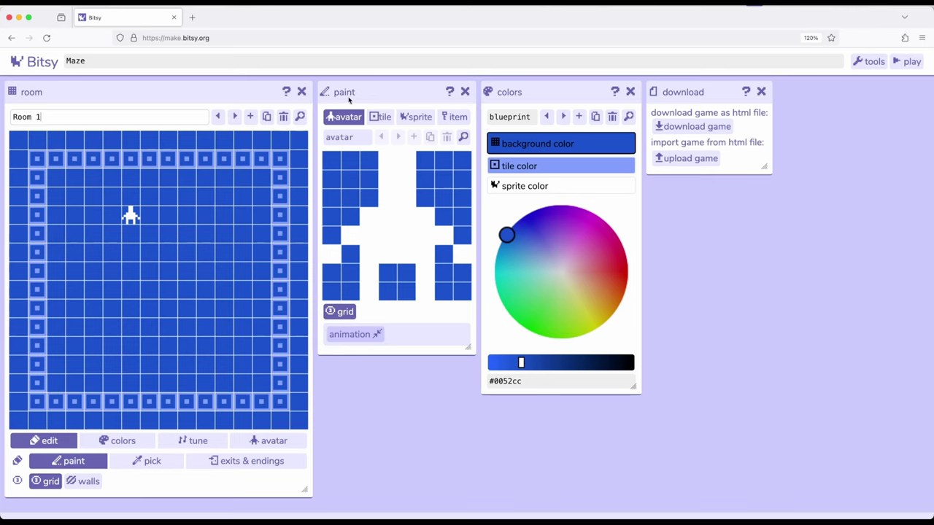
- Mark the block tile as a wall and start playing the game at its 'Maze' title
drag(356, 95, 358, 95)
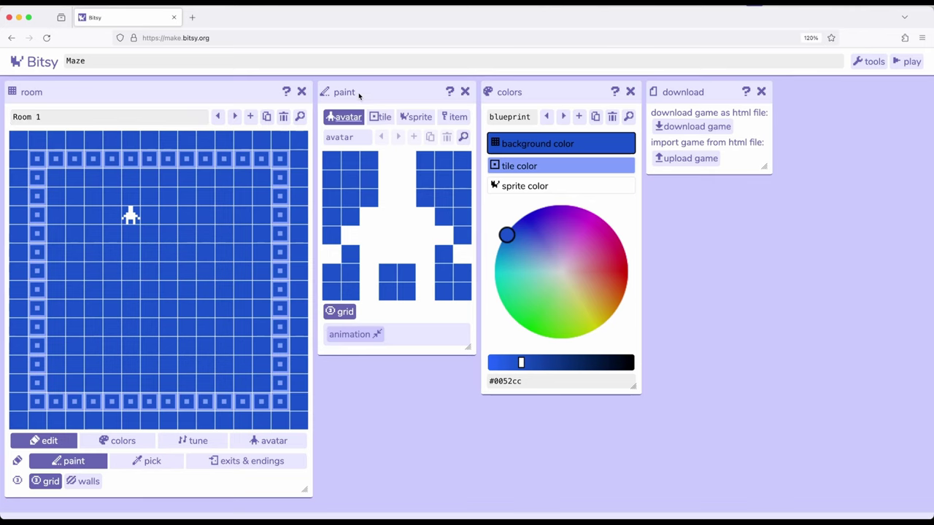
click(381, 117)
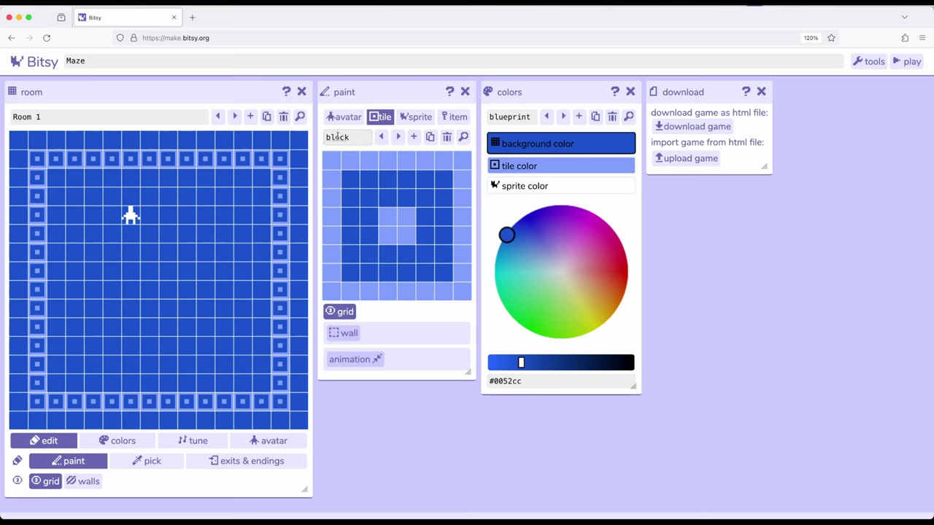
click(340, 336)
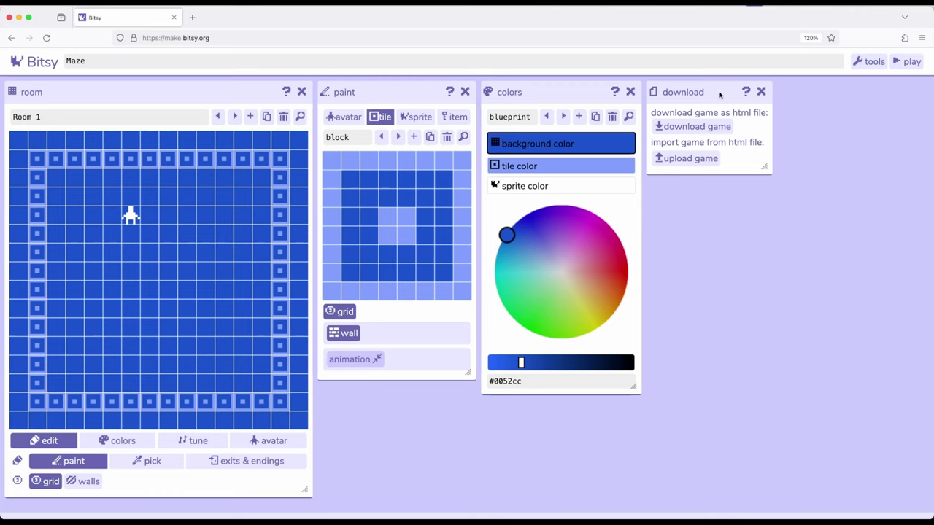
click(909, 61)
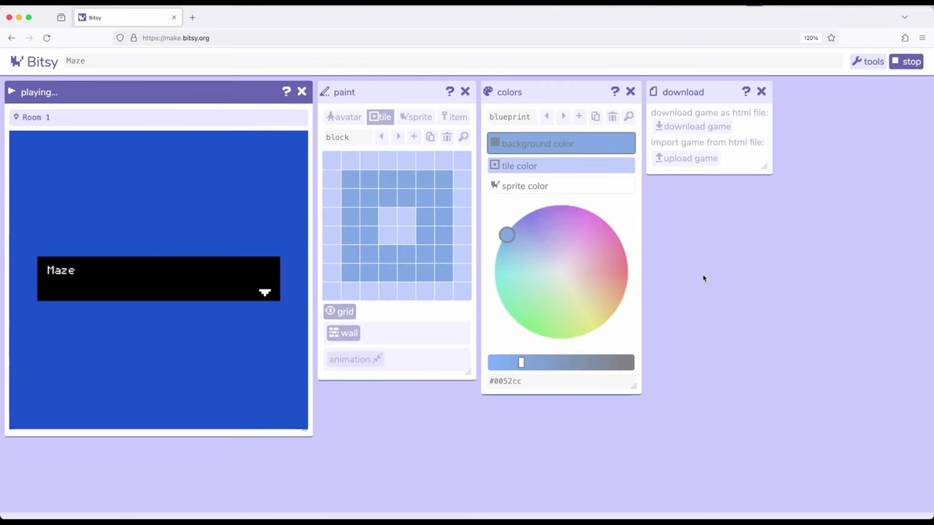
- Walk the avatar around Room 1 with the arrow keys to test the walls, then stop play
key(Right)
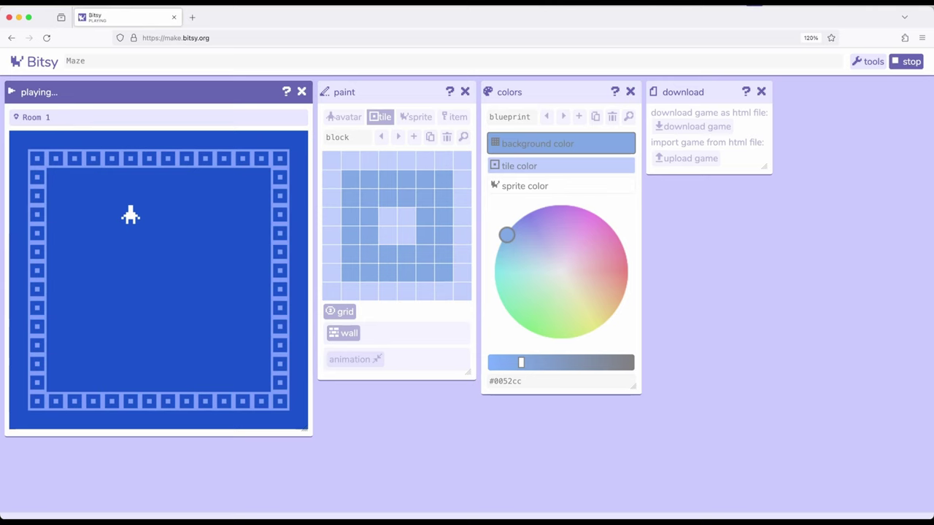
key(Right)
key(Right)
key(Right)
key(Right)
key(Right)
key(Right)
key(Right)
key(Down)
key(Up)
key(Up)
key(Up)
key(Down)
key(Left)
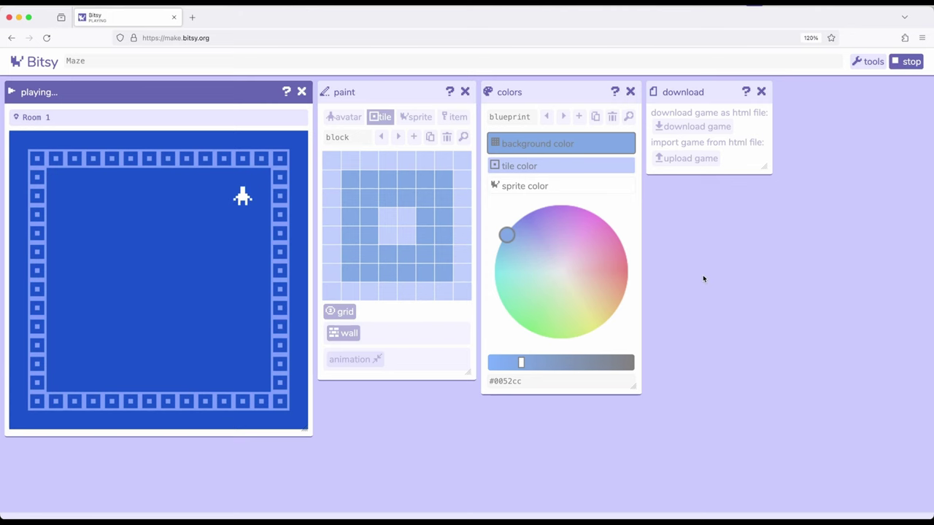
click(911, 64)
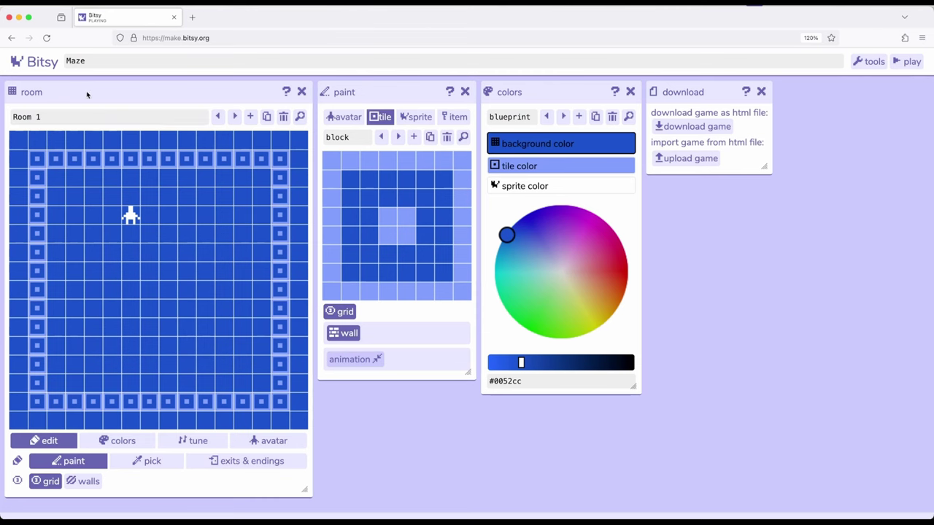
- Add a new room and name it 'Room 2'
click(250, 117)
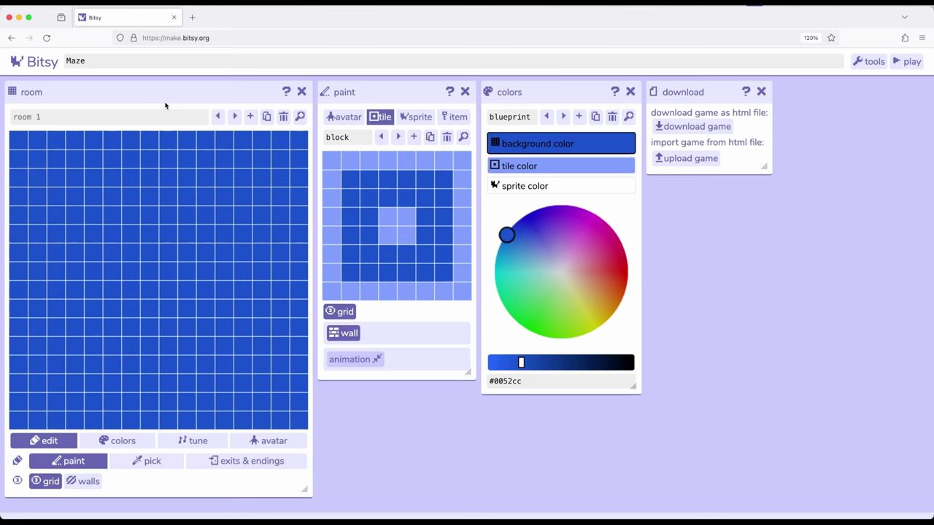
click(112, 118)
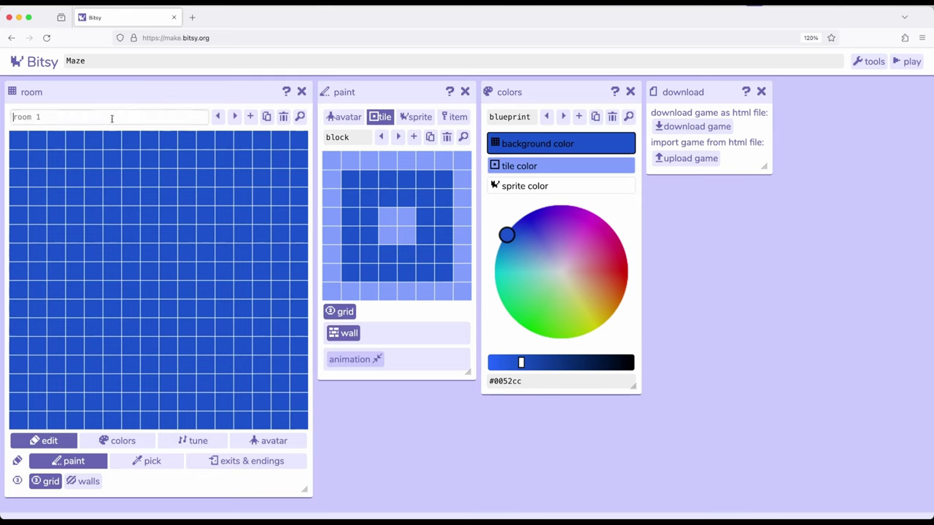
text(Room 2)
- Paint block-tile walls in a maze pattern across Room 2's upper half
drag(351, 92, 355, 94)
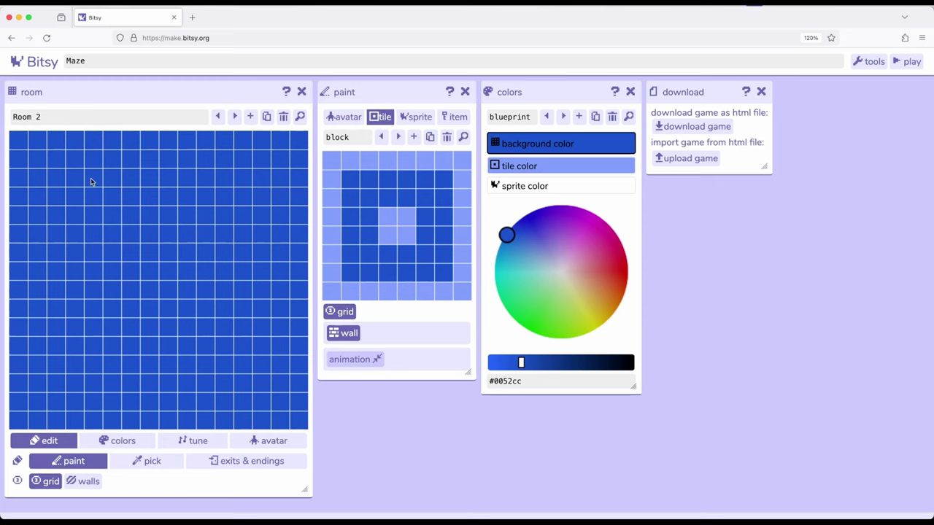
drag(71, 159, 75, 250)
mouse_move(97, 159)
mouse_down()
mouse_move(144, 156)
mouse_move(161, 167)
mouse_move(153, 209)
mouse_move(167, 161)
mouse_move(154, 232)
mouse_move(292, 239)
mouse_up()
click(167, 179)
click(167, 162)
mouse_move(297, 275)
mouse_down()
mouse_move(149, 274)
mouse_move(151, 298)
mouse_move(300, 292)
mouse_up()
click(297, 327)
mouse_move(297, 327)
mouse_down()
mouse_move(68, 323)
mouse_move(71, 267)
mouse_up()
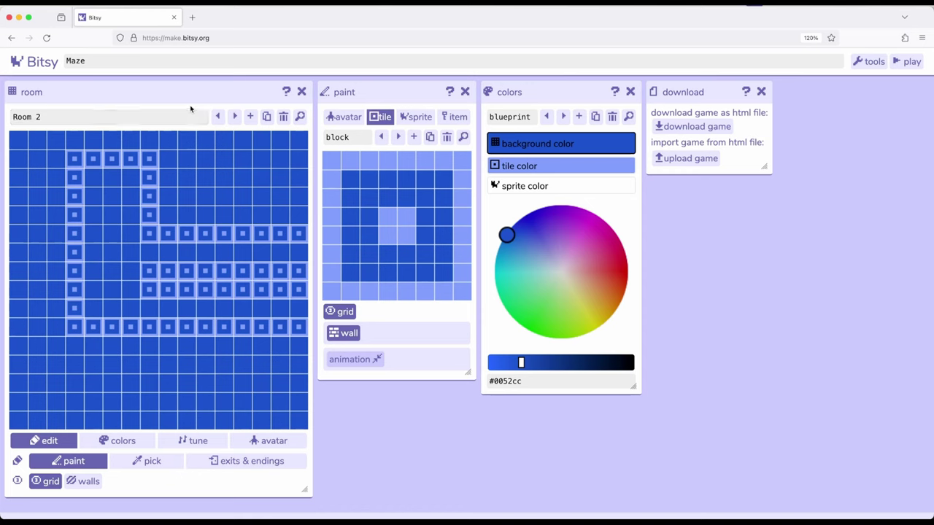
- Duplicate Room 2 and rename the copy 'Room 3'
click(267, 118)
click(95, 118)
key(BackSpace)
key(BackSpace)
key(BackSpace)
key(BackSpace)
key(BackSpace)
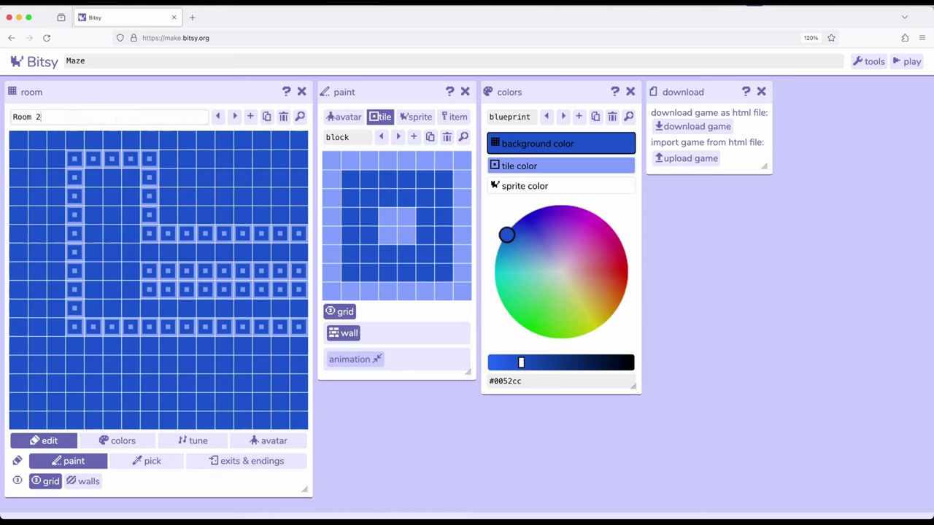
text(3)
- Extend a wall row from Room 3's left edge and clear walls from the left column and top run
click(24, 235)
drag(23, 235, 192, 235)
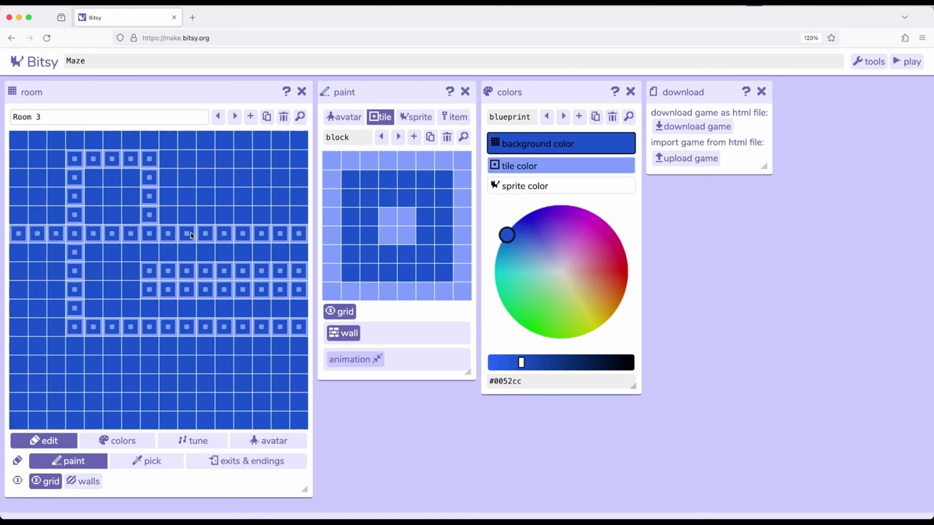
click(82, 158)
click(80, 179)
click(78, 195)
click(79, 197)
click(76, 215)
click(74, 178)
mouse_move(97, 159)
mouse_down()
mouse_move(150, 165)
mouse_move(151, 208)
mouse_move(139, 216)
mouse_up()
drag(75, 179, 77, 202)
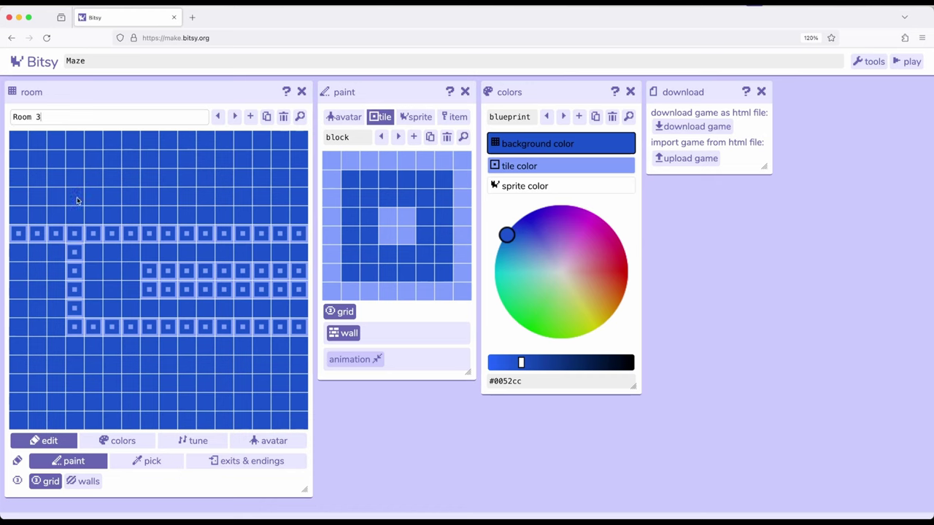
- Repaint a lower wall row, then erase the vertical segment and remaining lower walls
drag(21, 293, 164, 294)
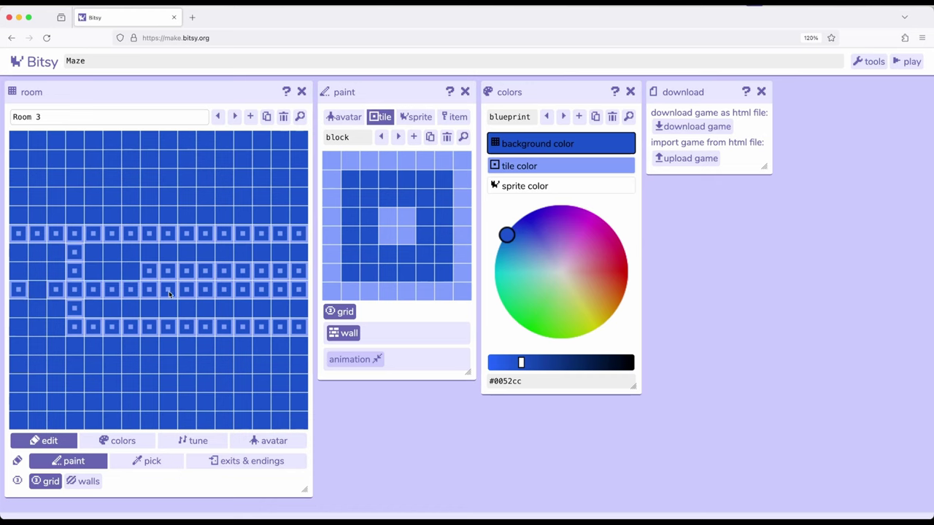
click(37, 291)
drag(76, 270, 74, 252)
mouse_move(75, 306)
mouse_down()
mouse_move(73, 316)
mouse_move(100, 328)
mouse_move(300, 329)
mouse_up()
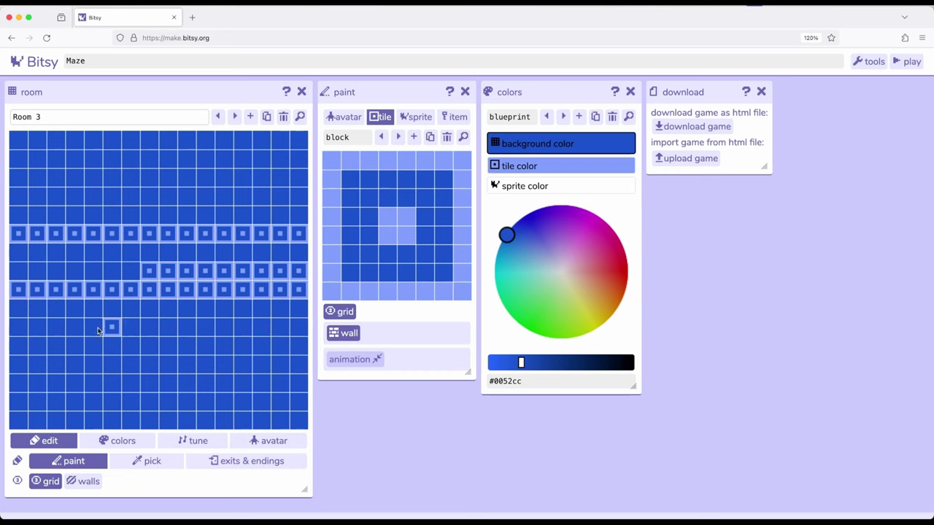
click(110, 327)
- Build a walled pocket at the top, remove lower wall rows, and add right-edge walls
drag(167, 158, 171, 212)
mouse_move(186, 159)
mouse_down()
mouse_move(264, 169)
mouse_move(263, 229)
mouse_up()
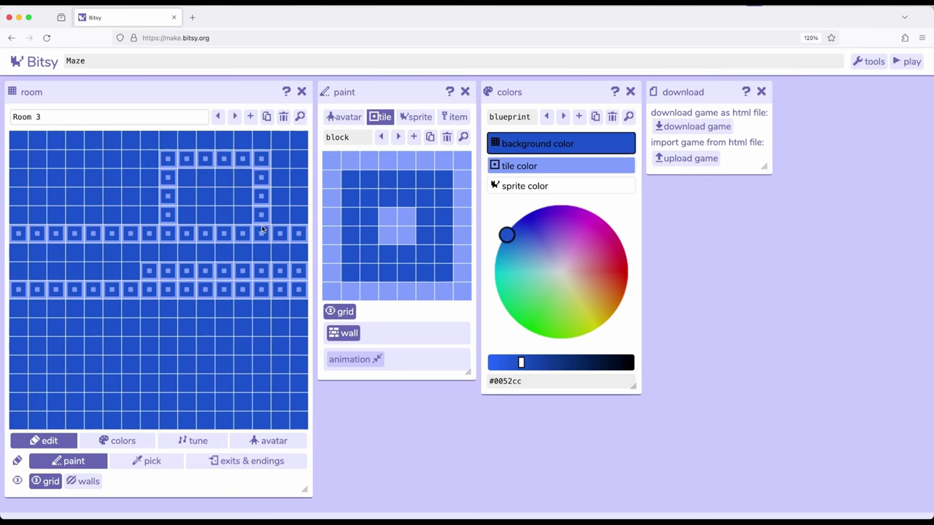
click(243, 233)
click(224, 233)
click(188, 234)
click(208, 233)
drag(143, 275, 296, 274)
click(297, 255)
click(297, 271)
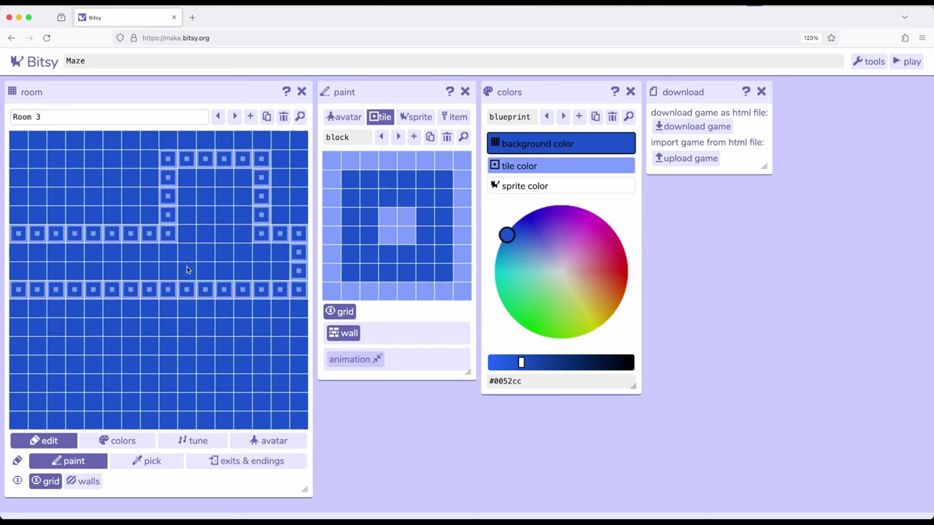
click(218, 117)
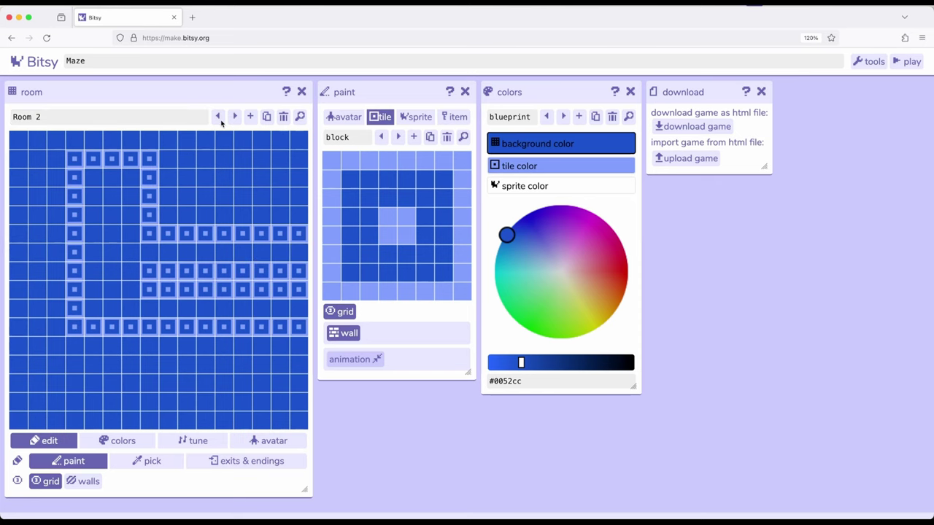
- Flip through Room 2 and Room 3 and finish back on Room 1
click(218, 118)
click(235, 118)
click(235, 119)
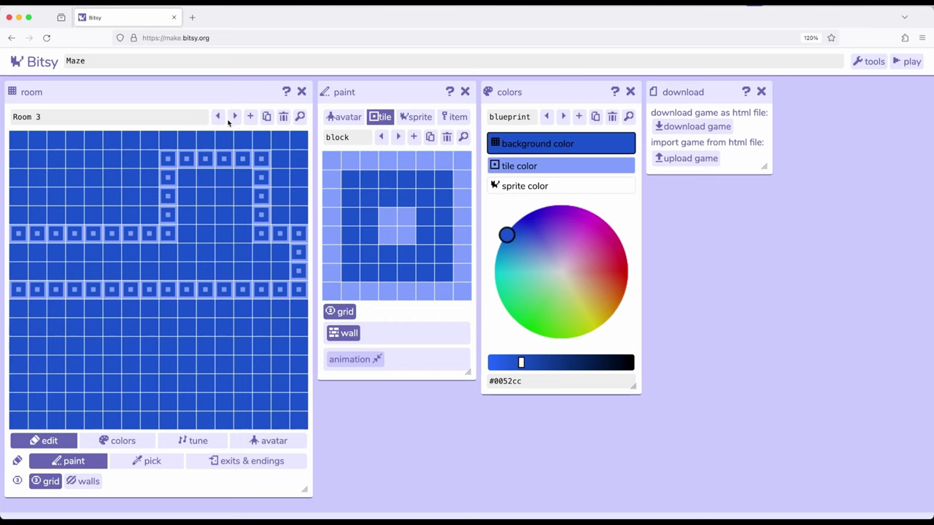
click(219, 119)
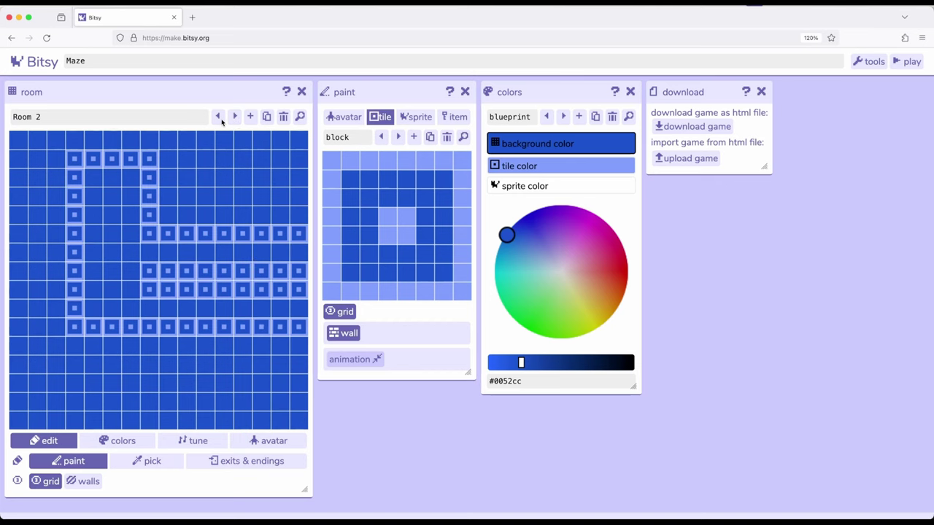
click(218, 118)
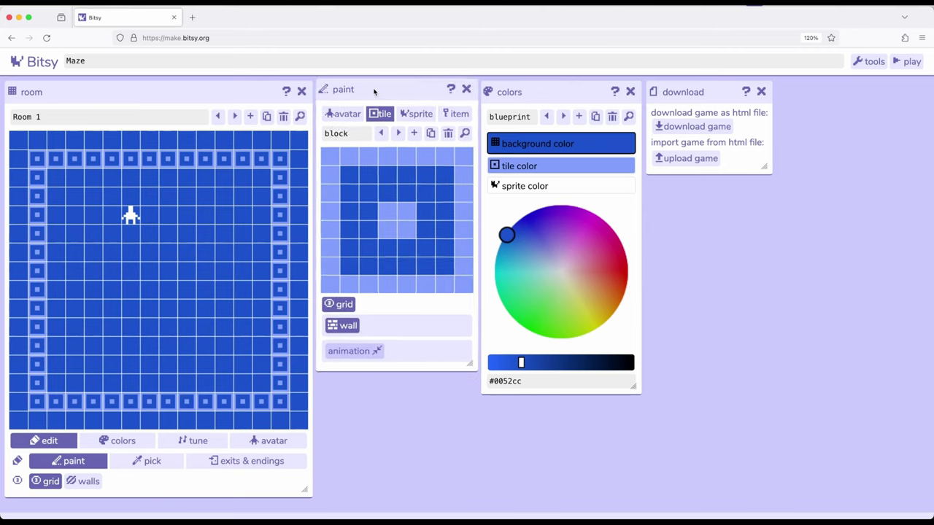
- Create a new tile, draw a door shape on it, and name it 'door'
click(413, 138)
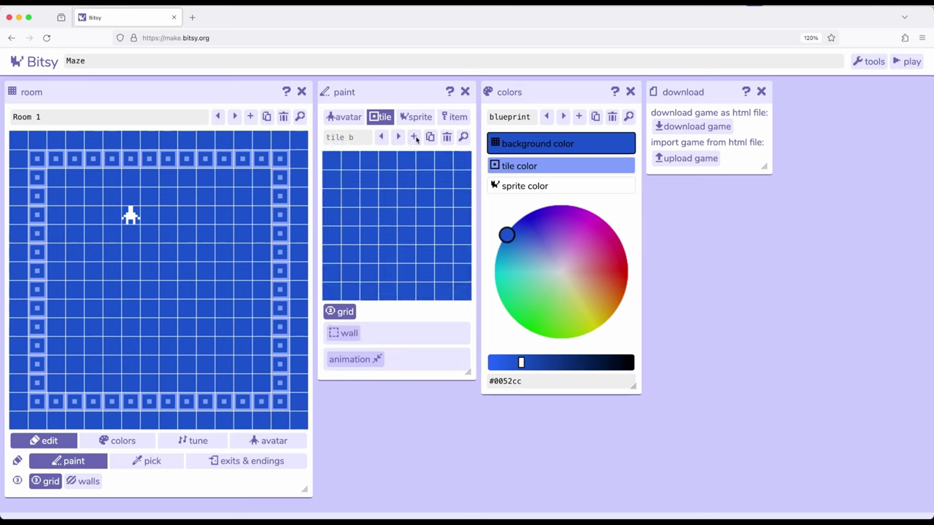
drag(373, 180, 433, 175)
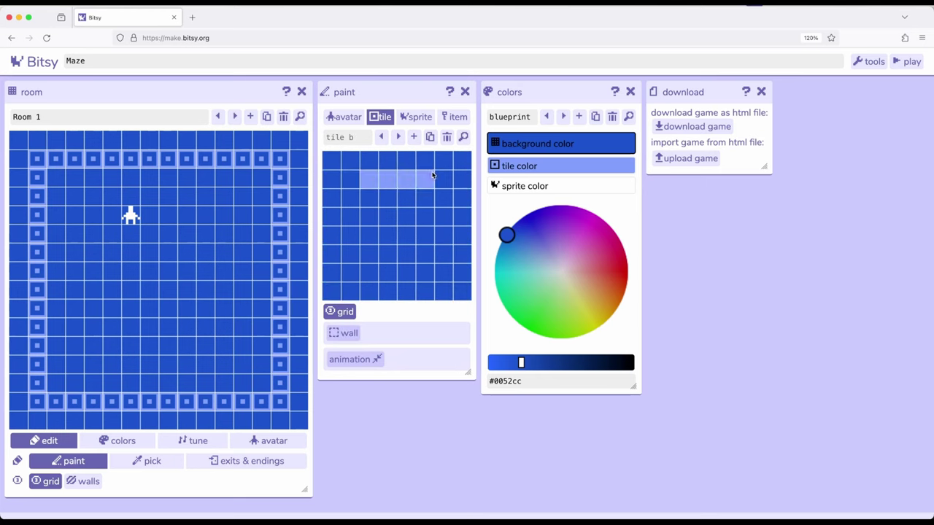
mouse_move(358, 196)
mouse_down()
mouse_move(356, 285)
mouse_move(445, 288)
mouse_move(438, 198)
mouse_move(371, 204)
mouse_move(384, 281)
mouse_move(375, 267)
mouse_move(381, 206)
mouse_move(412, 218)
mouse_move(426, 212)
mouse_move(430, 240)
mouse_move(416, 264)
mouse_move(396, 229)
mouse_move(413, 275)
mouse_up()
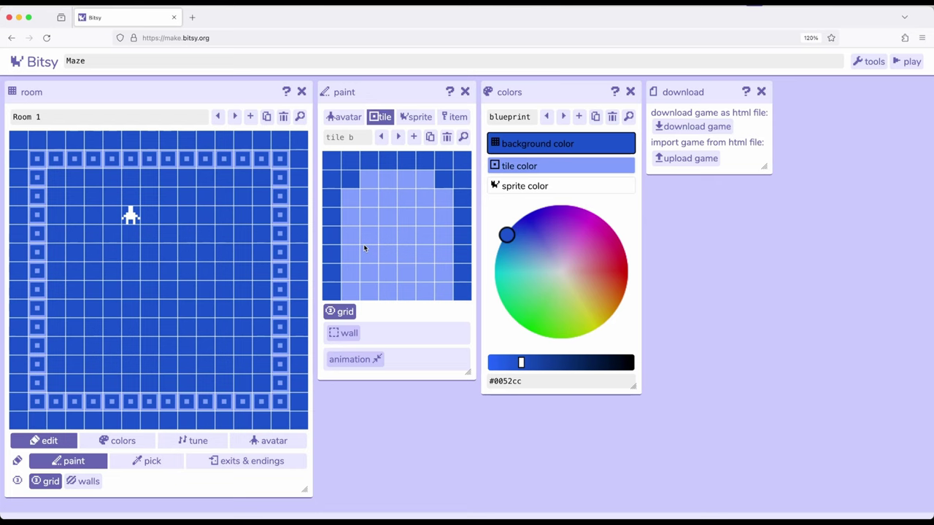
click(351, 138)
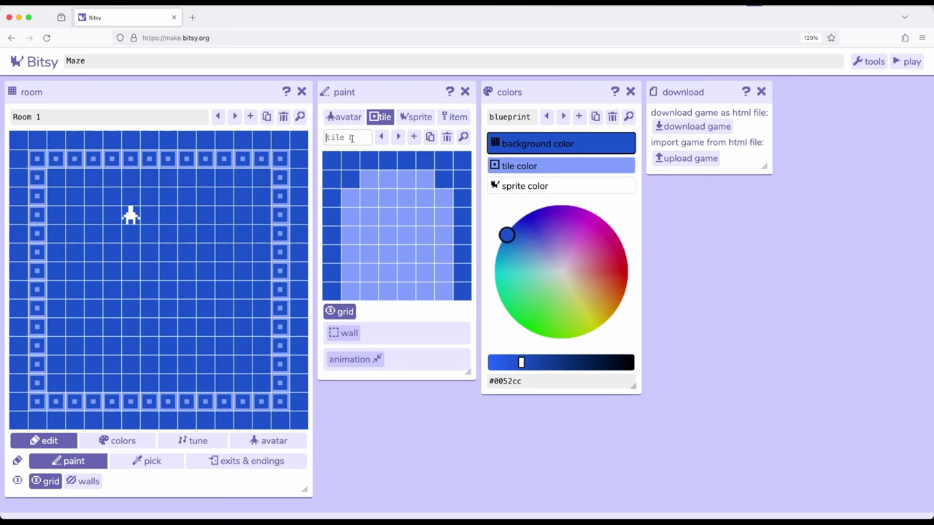
text(door)
- Place door tiles in Room 1 beside the right and left walls
click(261, 233)
click(56, 234)
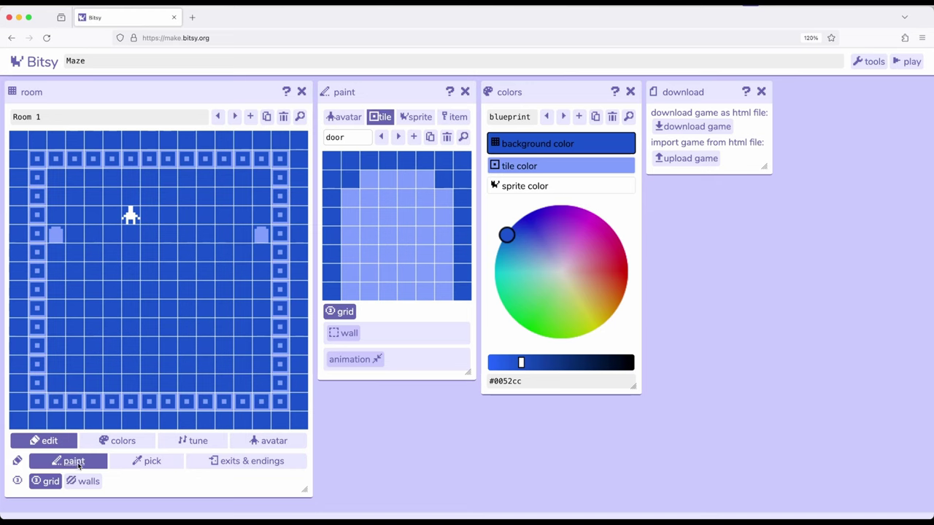
click(237, 463)
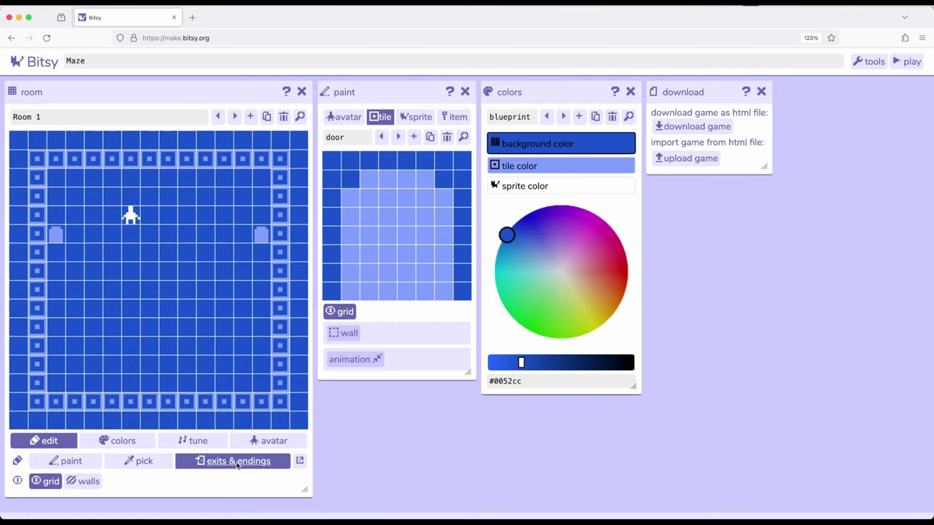
- Add a one-way exit in Room 1 and move it onto the right door at (13,5)
click(300, 462)
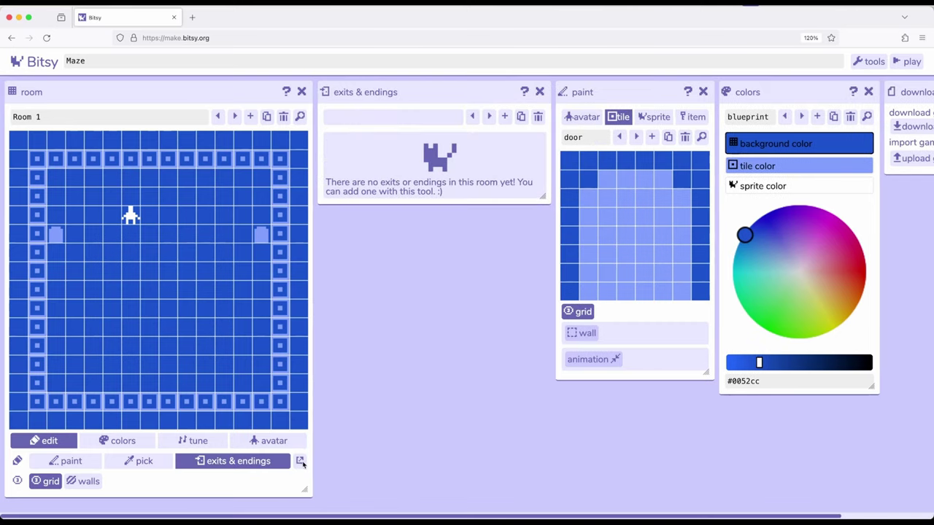
click(505, 118)
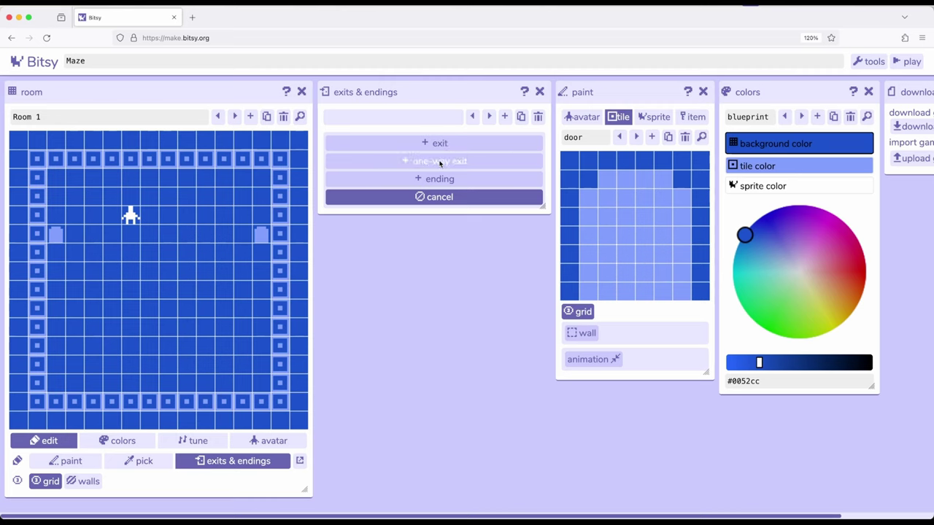
click(441, 164)
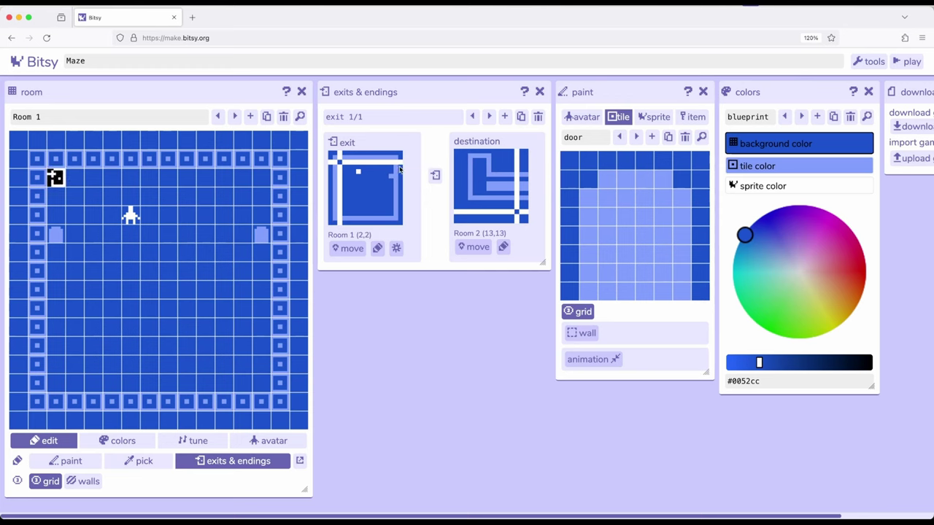
click(347, 248)
click(262, 234)
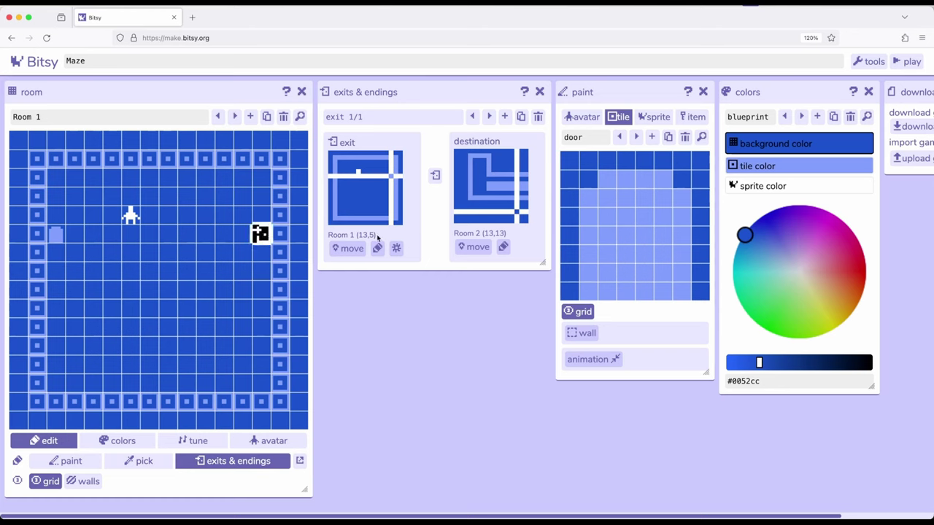
- Set the exit's destination to Room 2 at tile (5,2)
click(234, 117)
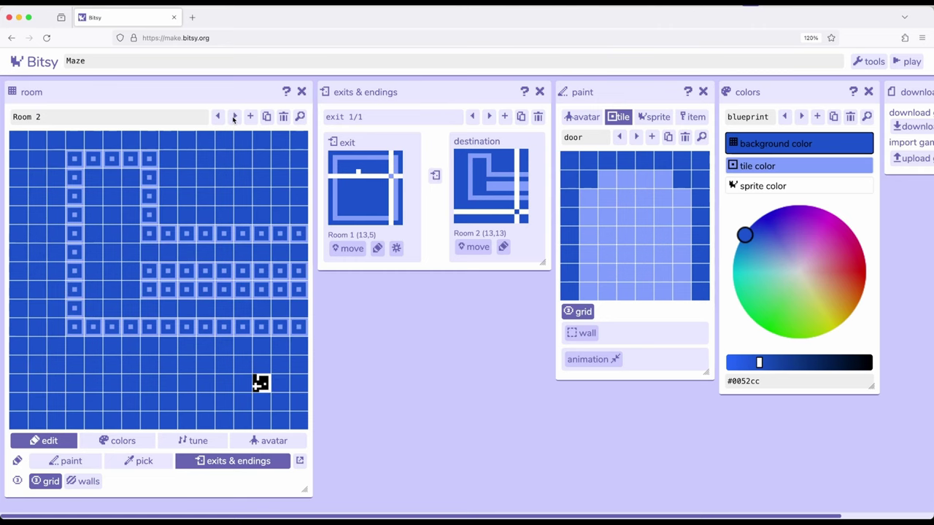
click(473, 247)
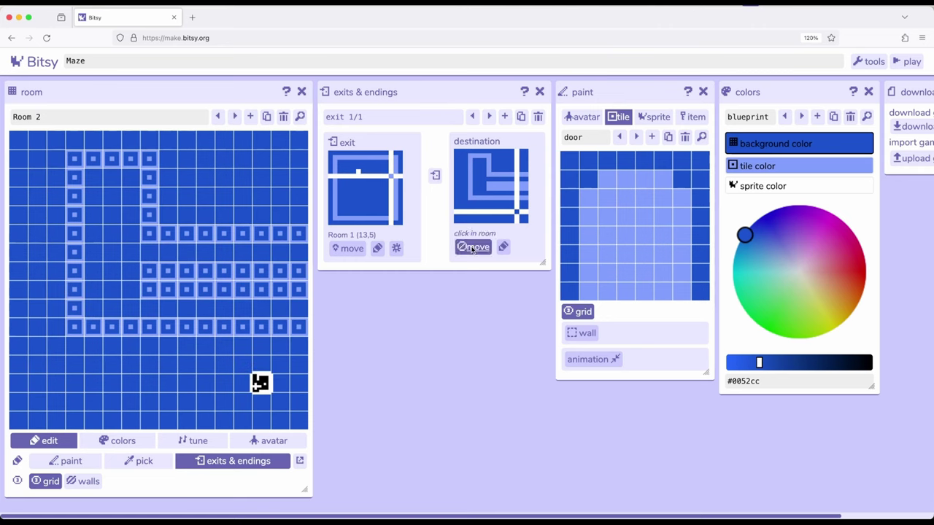
click(111, 178)
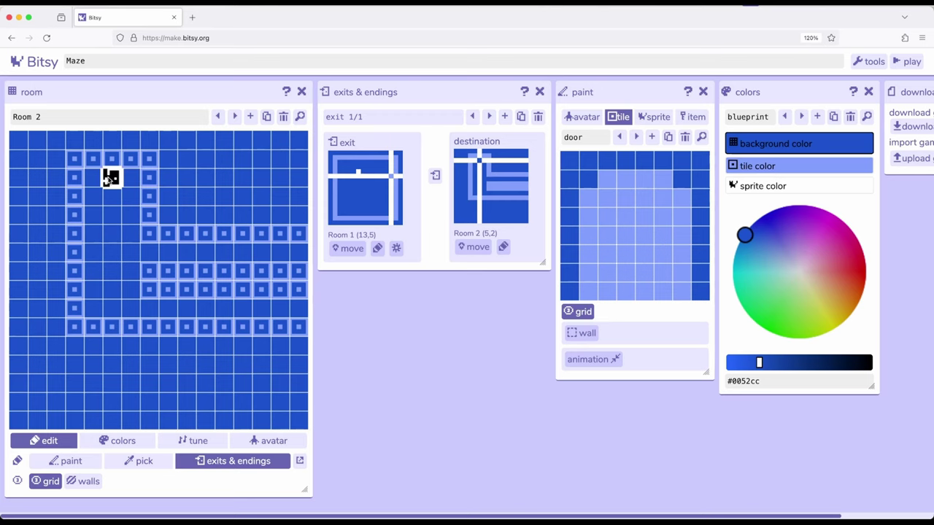
click(505, 118)
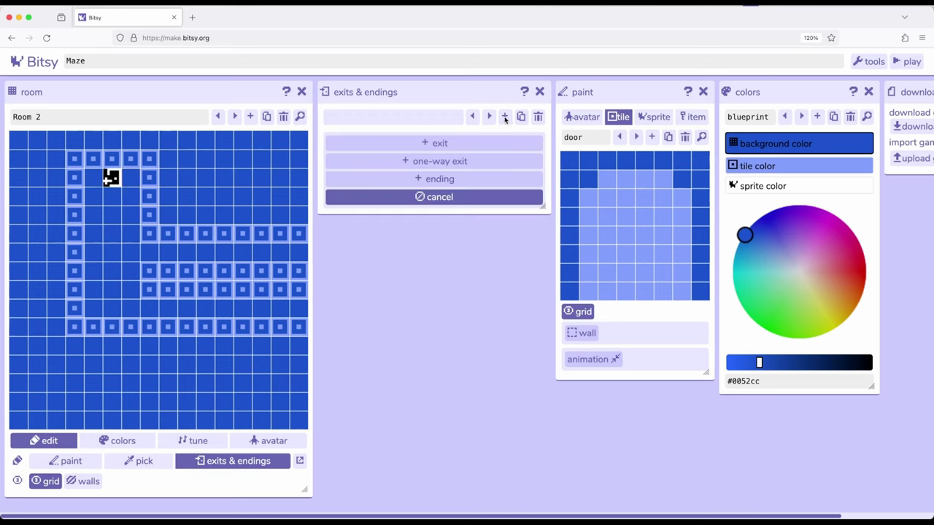
- Create a one-way exit at Room 2's right edge, tile (15,6)
click(449, 161)
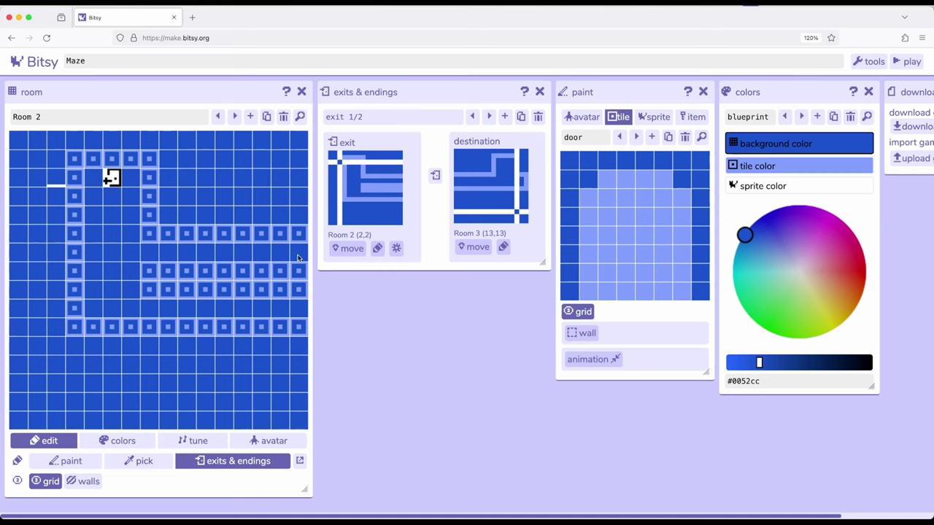
click(348, 248)
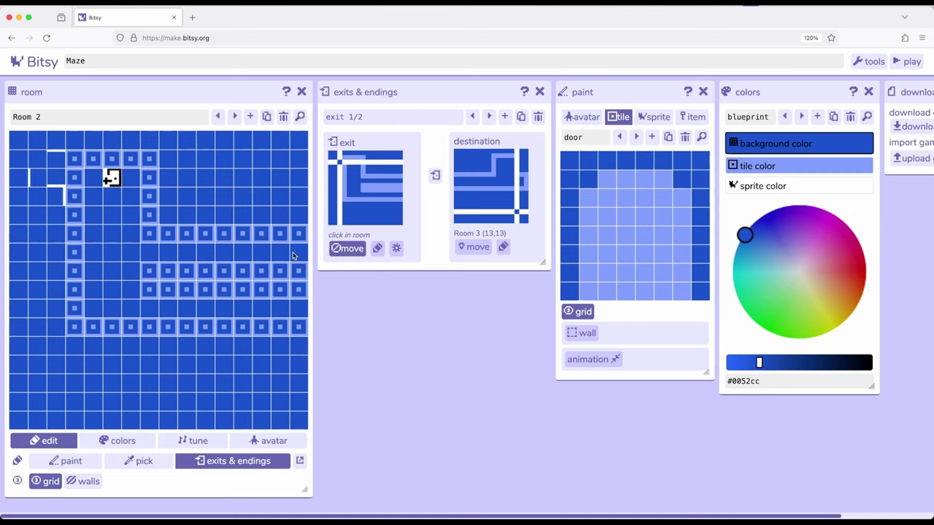
click(293, 255)
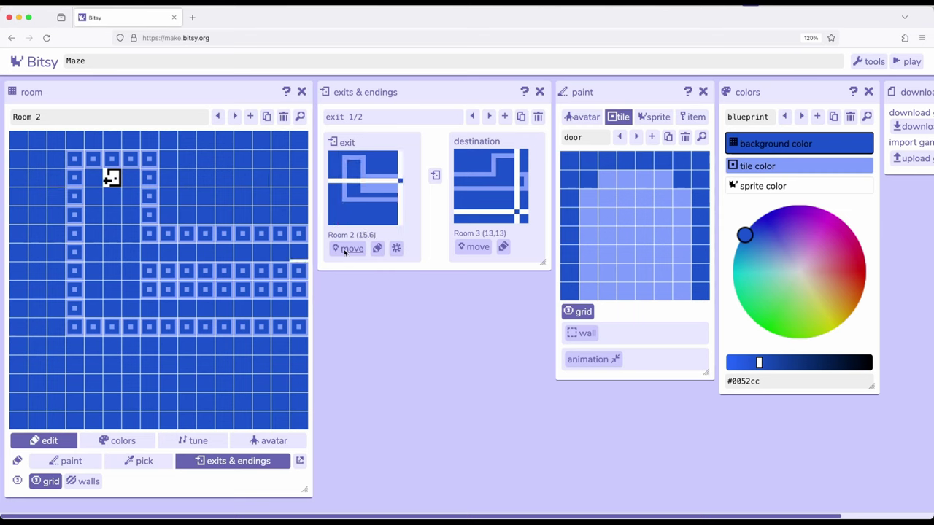
click(347, 248)
click(299, 254)
- Set the exit's destination to Room 3's left edge at tile (0,6)
click(236, 116)
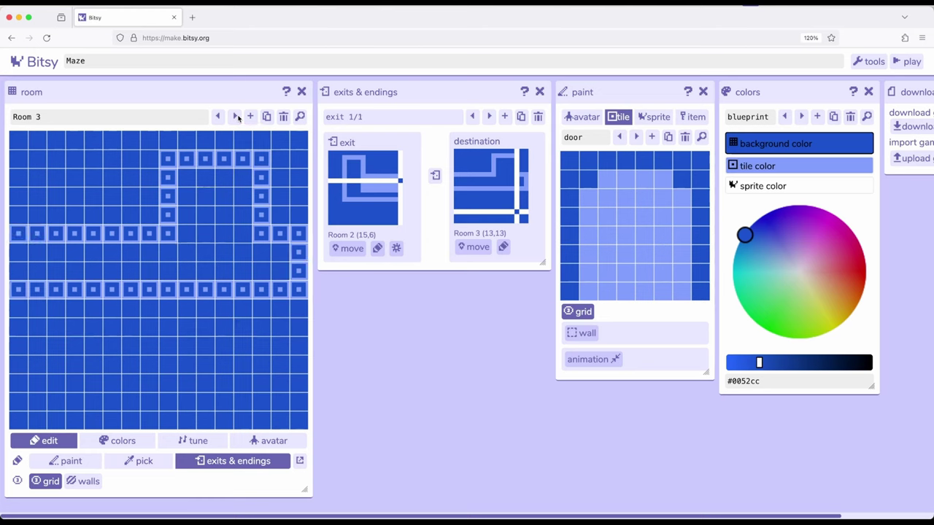
click(476, 248)
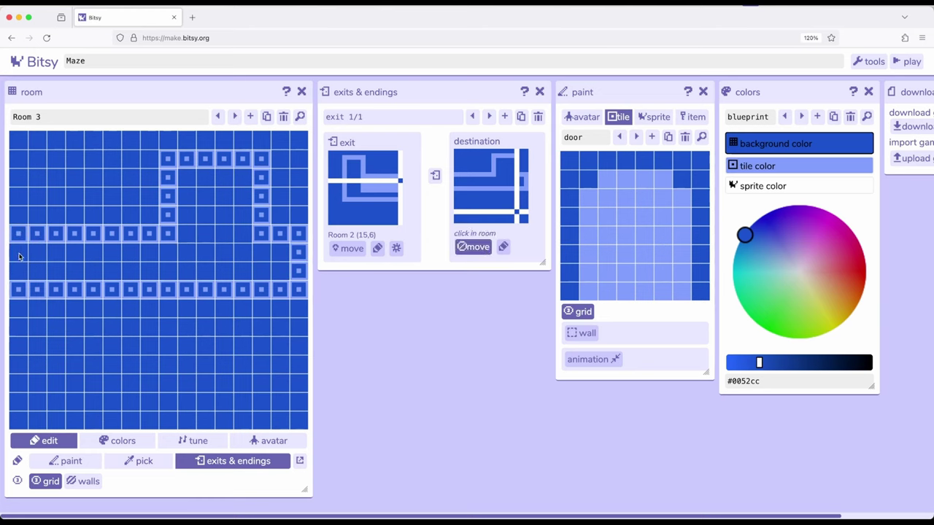
click(20, 256)
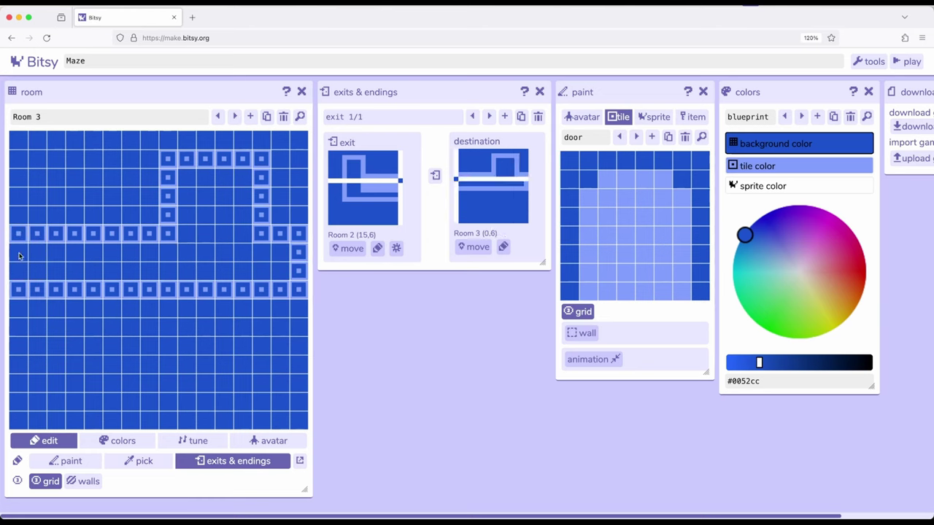
click(470, 248)
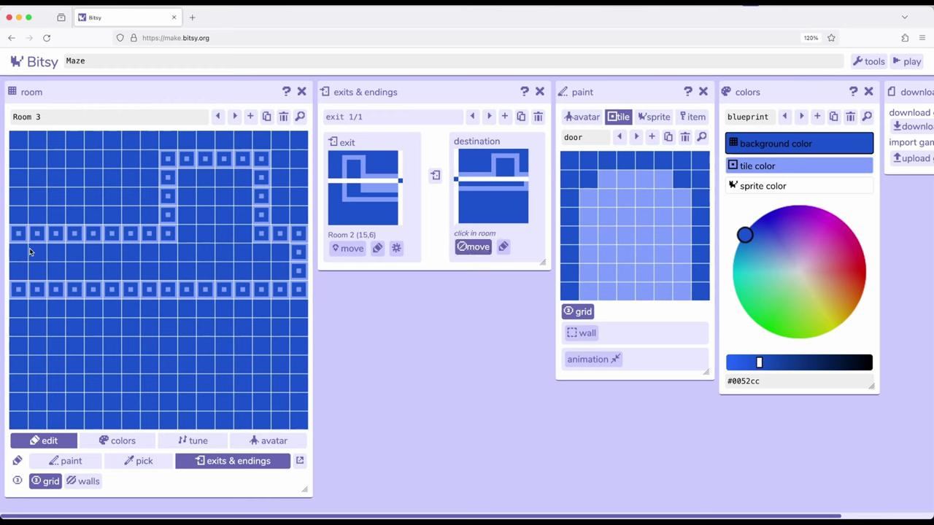
click(22, 256)
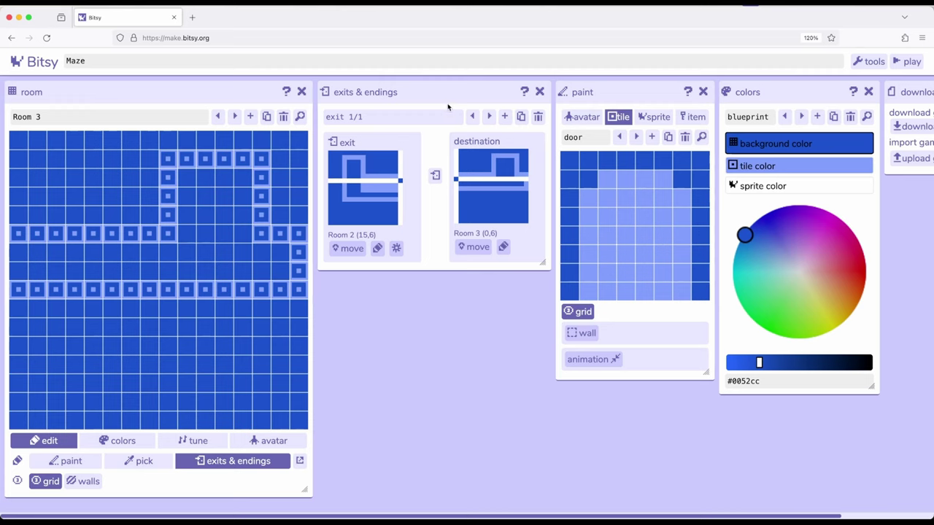
- Add a new one-way exit and place it at Room 3's corridor end, tile (14,6)
click(505, 116)
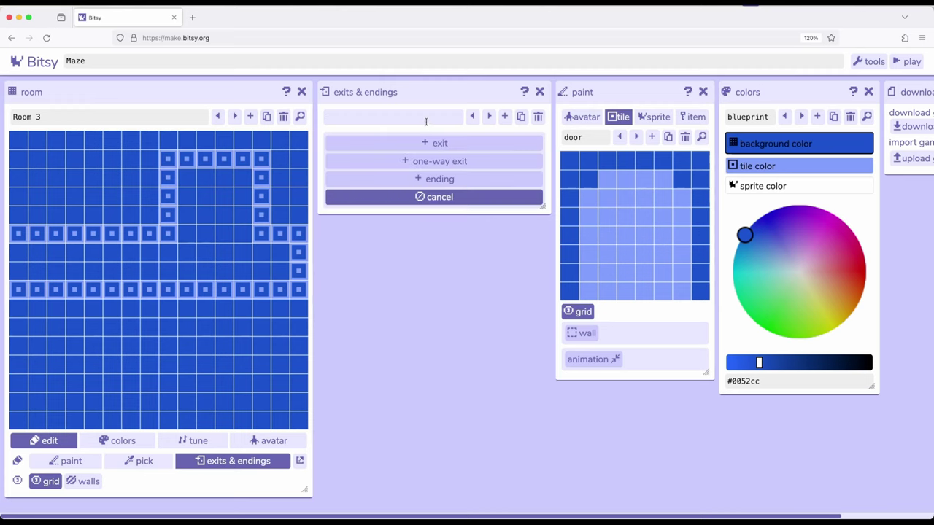
click(444, 162)
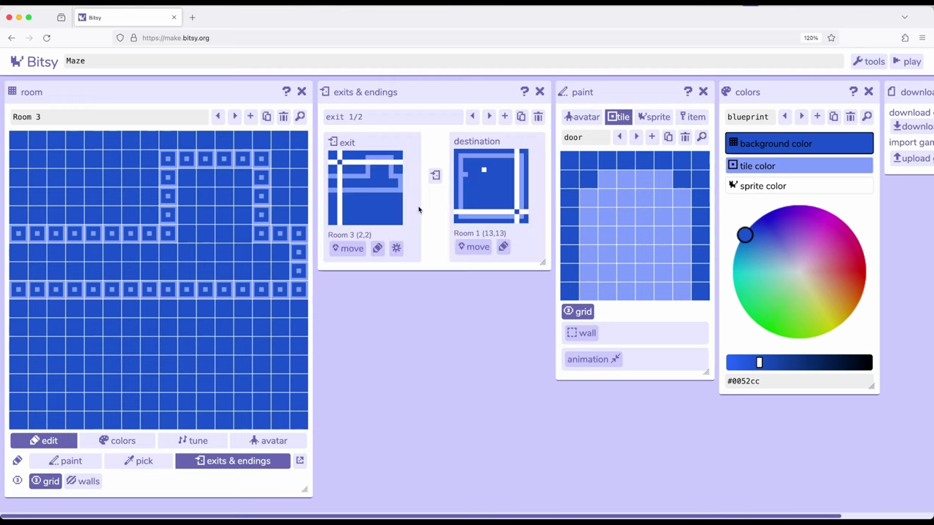
click(488, 116)
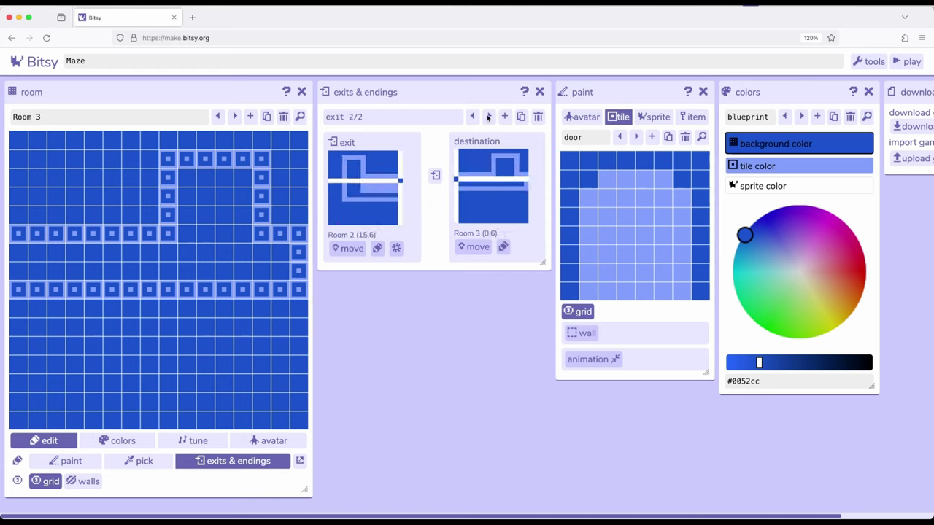
click(489, 119)
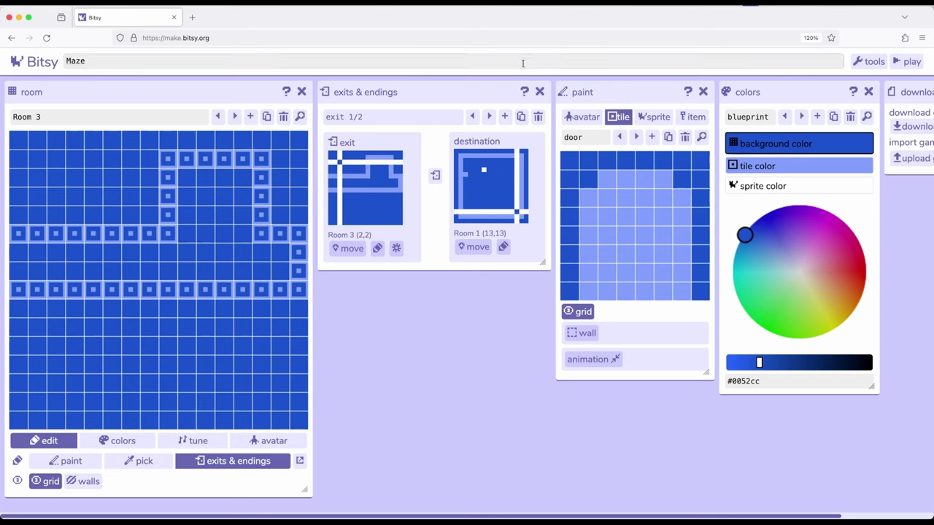
click(476, 117)
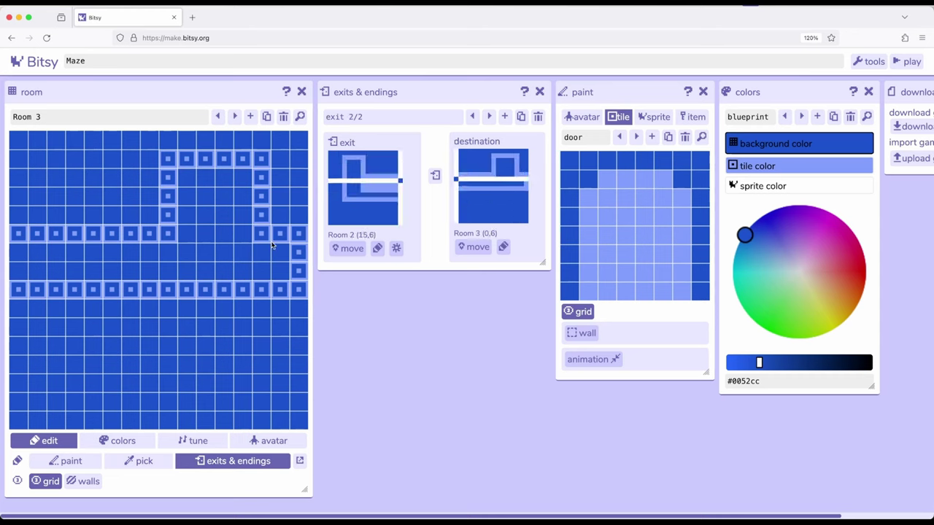
click(491, 118)
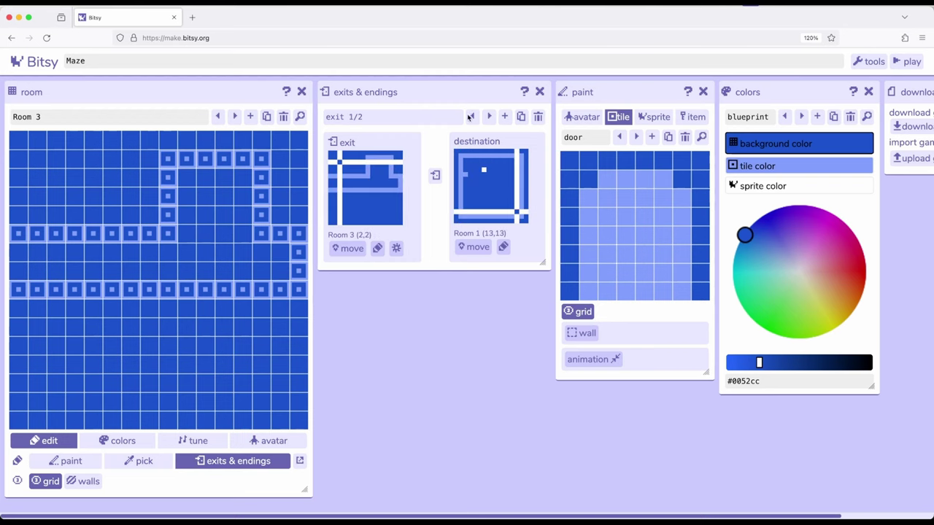
click(347, 250)
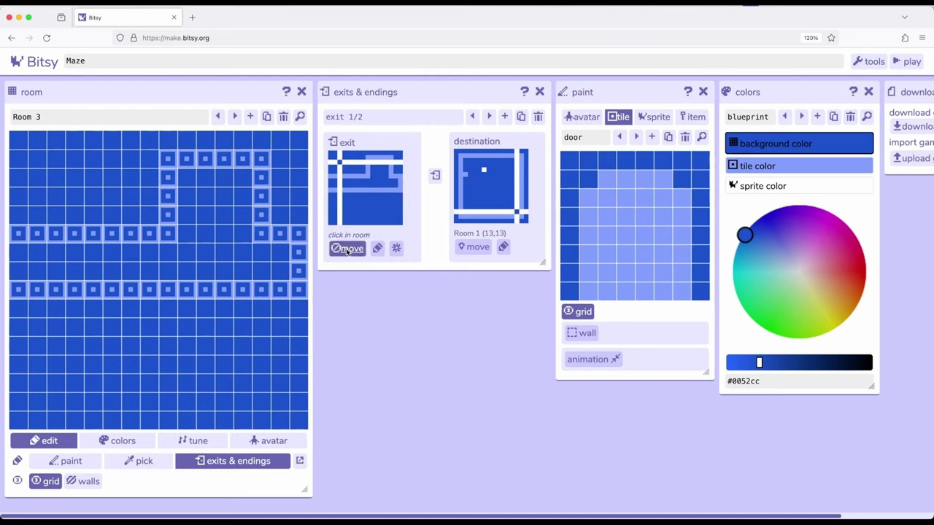
click(280, 257)
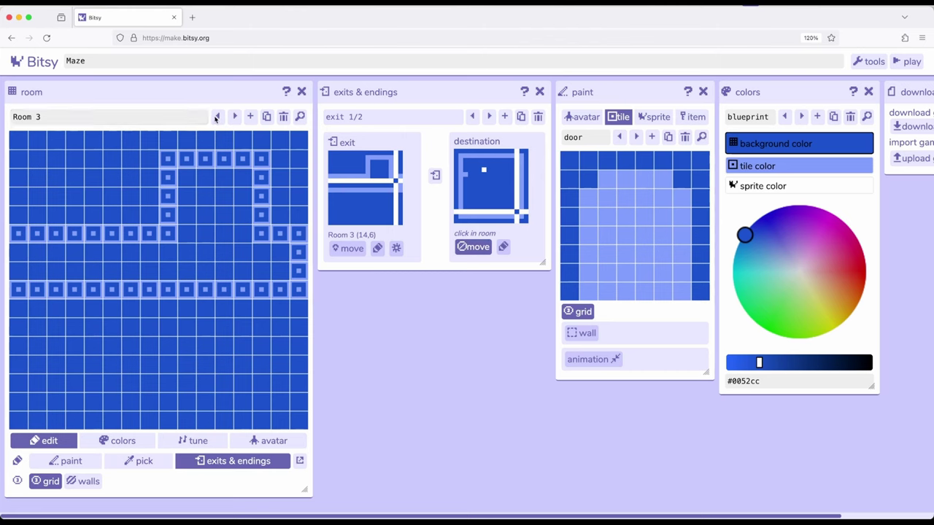
- Set the exit's destination to Room 1 at tile (2,5), beside the left door
click(219, 118)
click(218, 118)
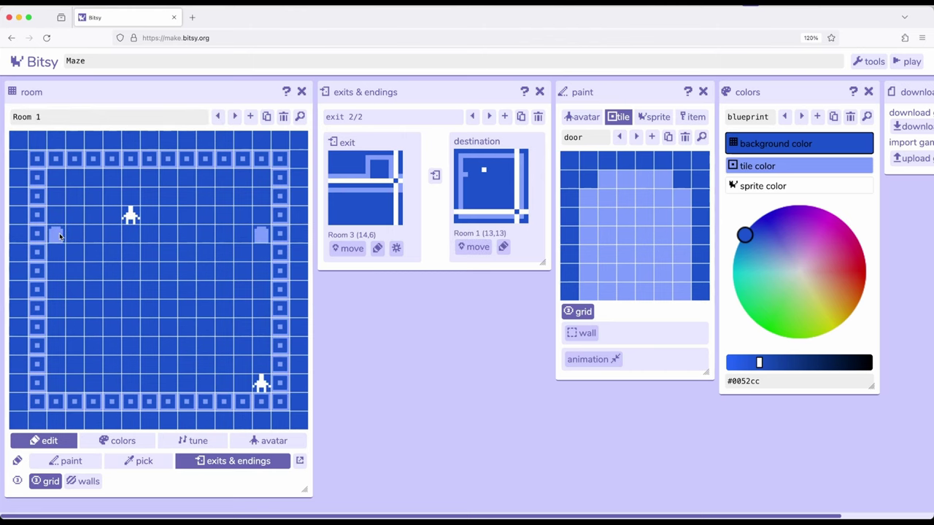
click(475, 247)
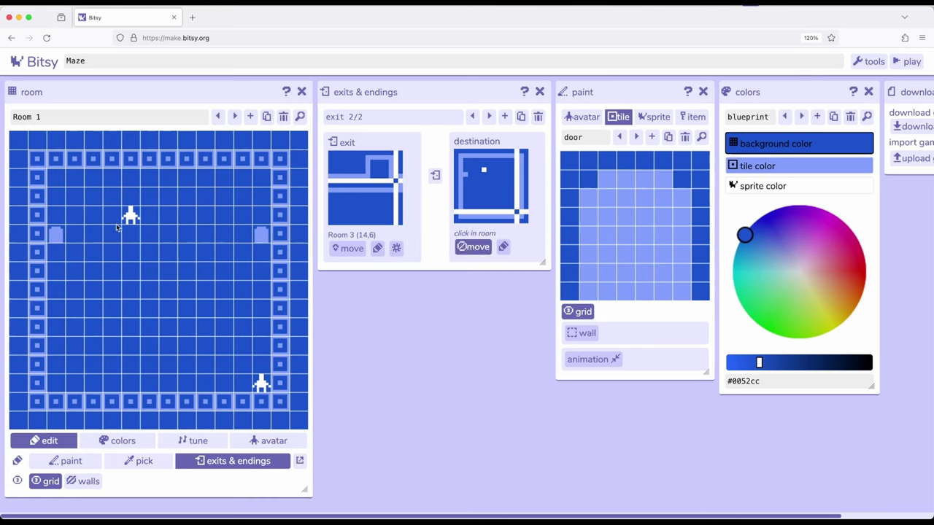
click(57, 235)
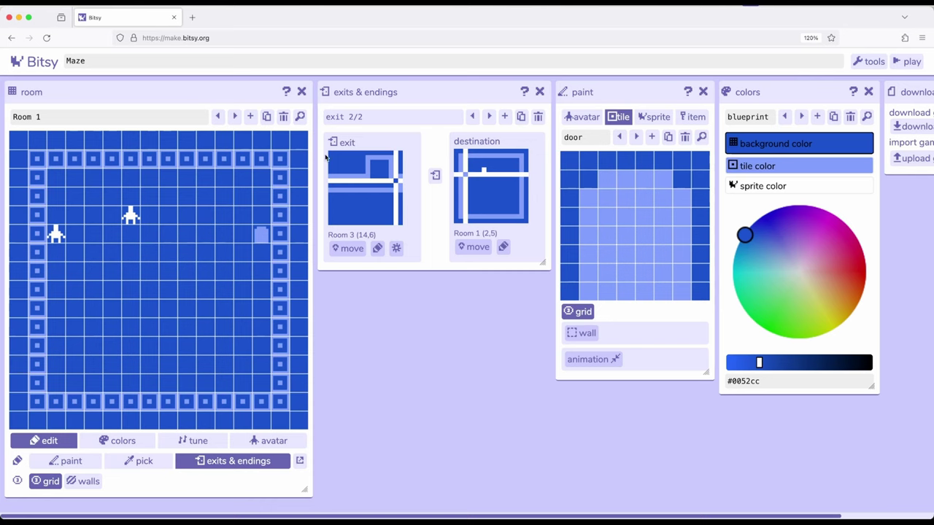
click(473, 118)
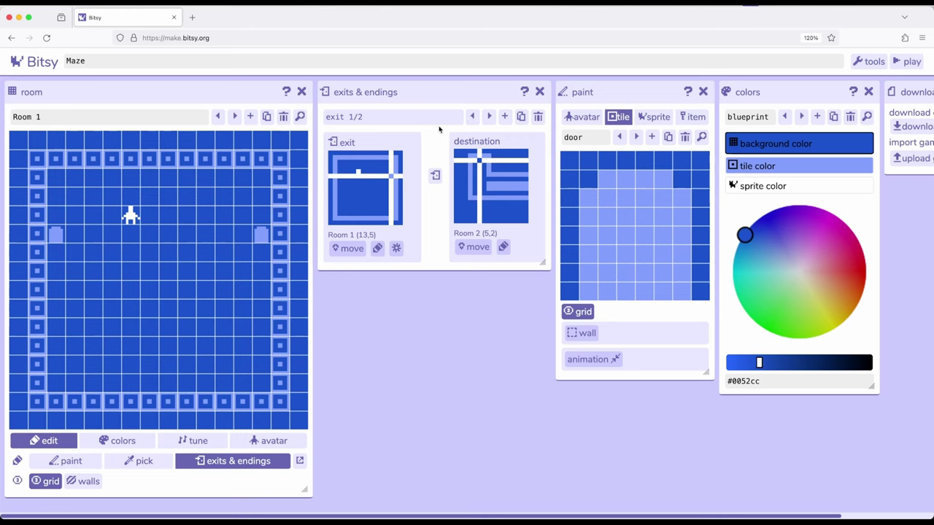
click(491, 117)
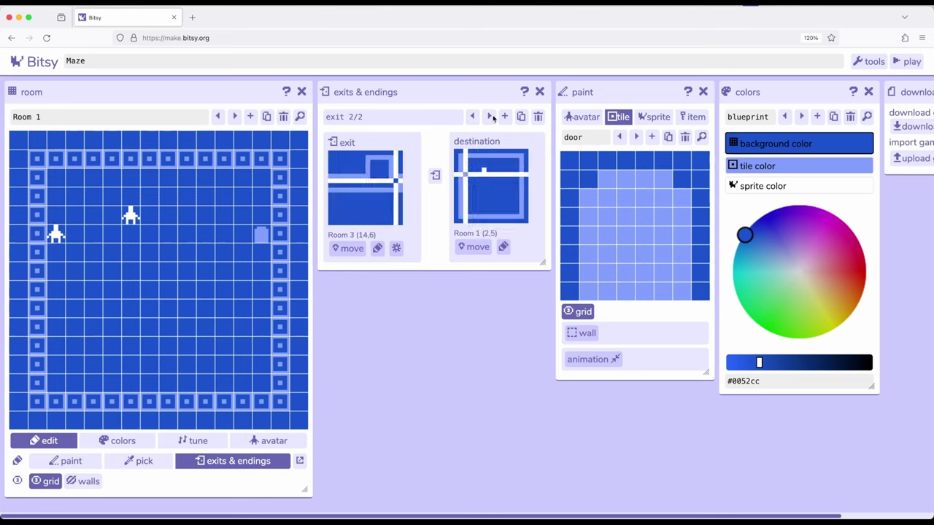
- Paint a door tile on Room 3's new exit at (14,6)
click(235, 117)
click(235, 118)
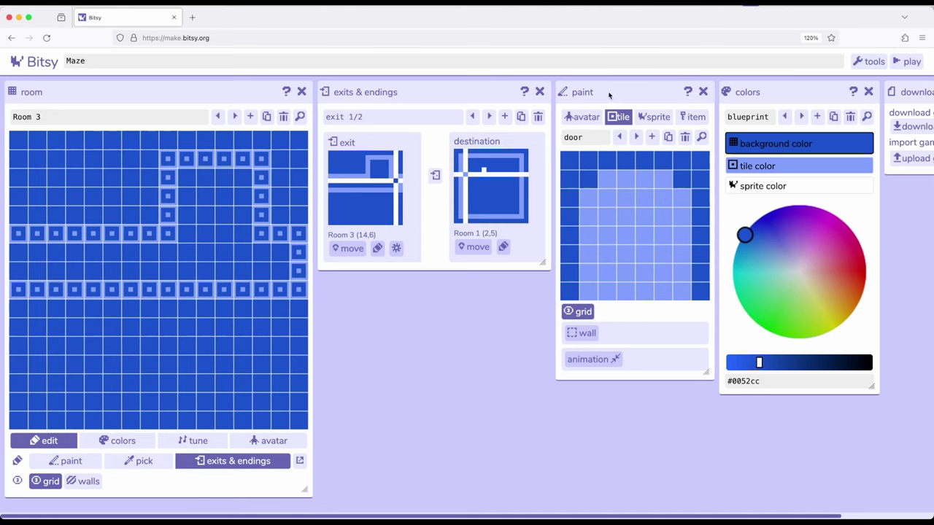
click(71, 462)
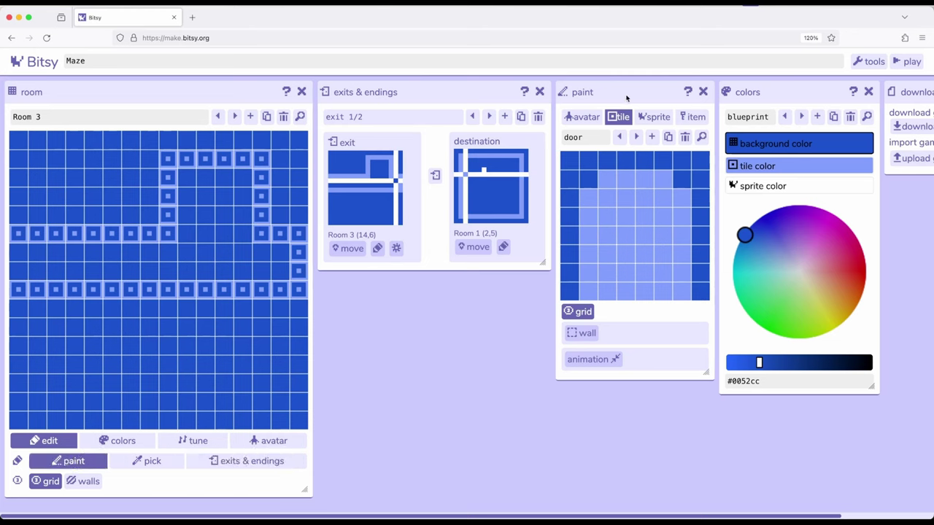
click(279, 252)
- Playtest Maze, dismiss the title and walk the avatar from Room 1 into Room 2
click(911, 62)
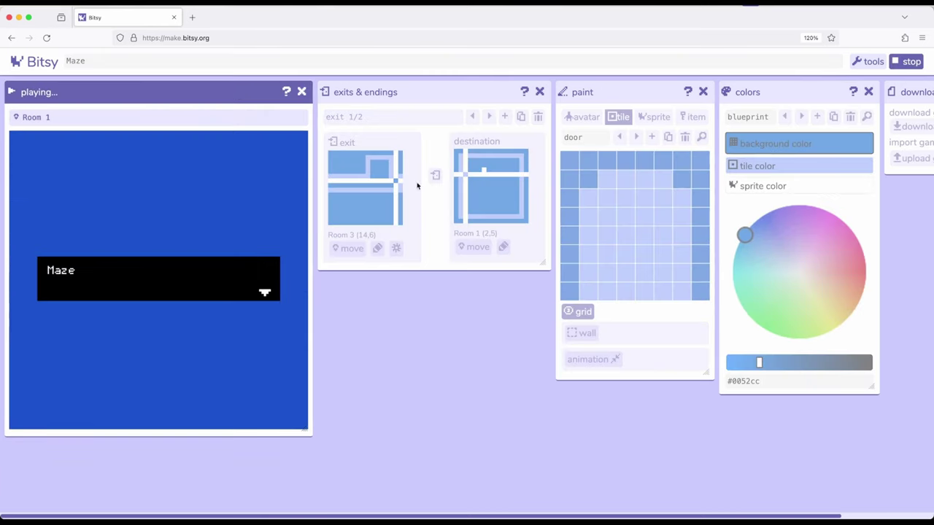
key(Right)
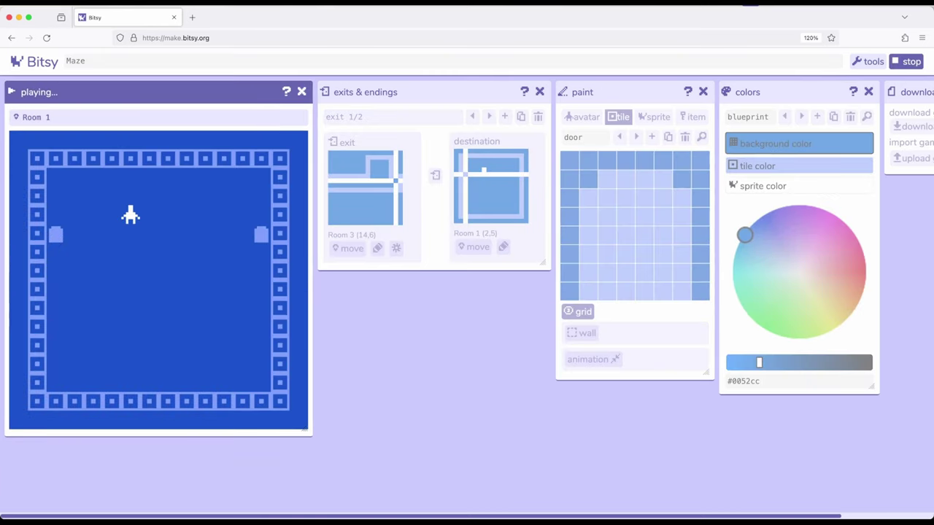
key(Right)
key(Right)
key(Down)
key(Left)
key(Left)
key(Left)
key(Left)
key(Left)
key(Left)
key(Right)
key(Right)
key(Right)
key(Right)
key(Right)
key(Right)
key(Right)
key(Right)
key(Right)
key(Right)
key(Right)
key(Down)
key(Down)
key(Down)
key(Left)
key(Down)
- Walk the avatar through Room 2's maze and Room 3's door back into Room 1
key(Right)
key(Right)
key(Right)
key(Left)
key(Left)
key(Down)
key(Down)
key(Right)
key(Down)
key(Right)
key(Right)
key(Right)
key(Right)
key(Right)
key(Right)
key(Right)
key(Right)
key(Right)
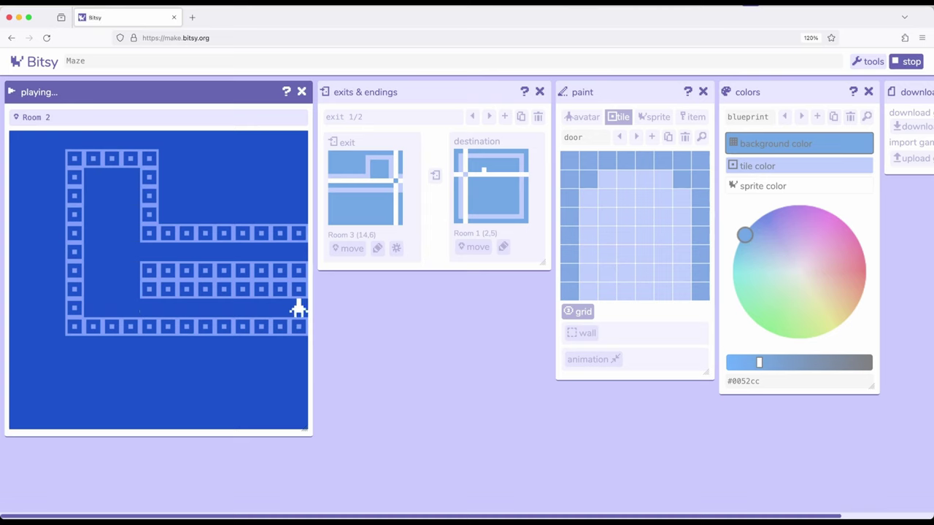
key(Left)
key(Left)
key(Left)
key(Left)
key(Left)
key(Left)
key(Left)
key(Left)
key(Left)
key(Up)
key(Up)
key(Up)
key(Right)
key(Right)
key(Right)
key(Right)
key(Right)
key(Right)
key(Right)
key(Right)
key(Right)
key(Right)
key(Right)
key(Right)
key(Right)
key(Right)
key(Right)
key(Right)
key(Right)
key(Right)
key(Right)
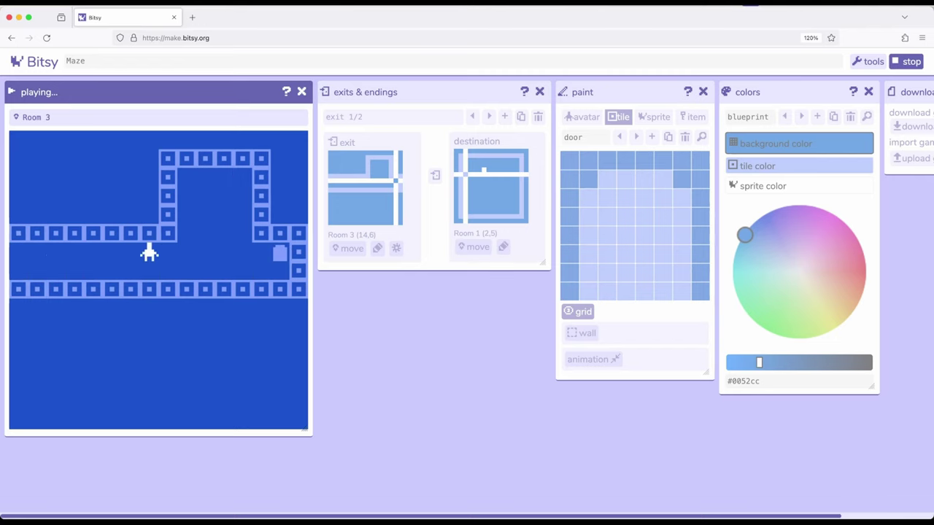
key(Right)
key(Right)
key(Right)
key(Right)
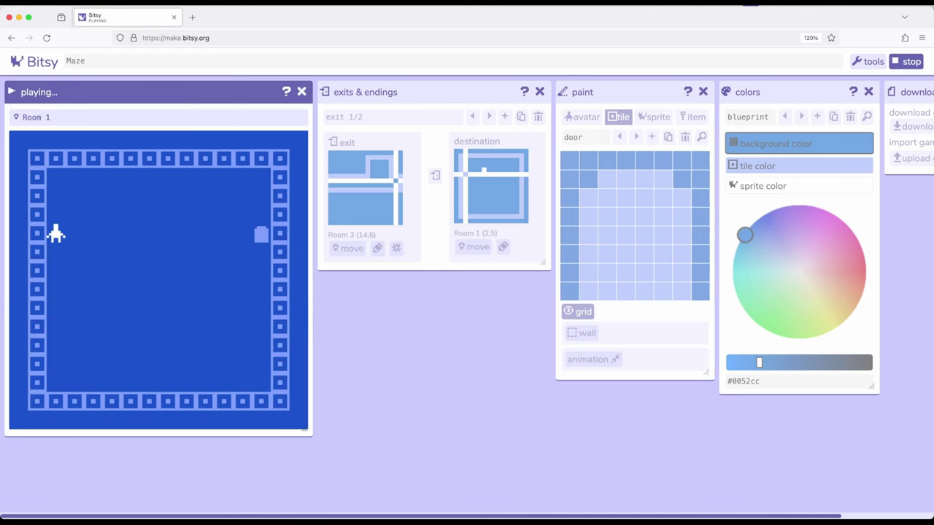
key(Right)
key(Right)
key(Right)
key(Right)
key(Right)
key(Down)
key(Down)
key(Left)
key(Up)
key(Right)
key(Left)
key(Right)
- Stop the playtest and paint an extra row of block walls across Room 2
click(909, 61)
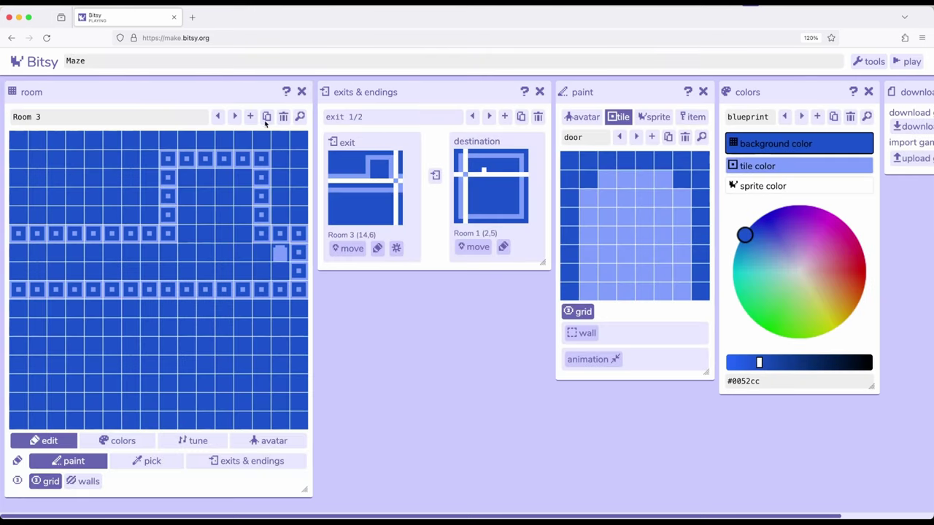
click(217, 117)
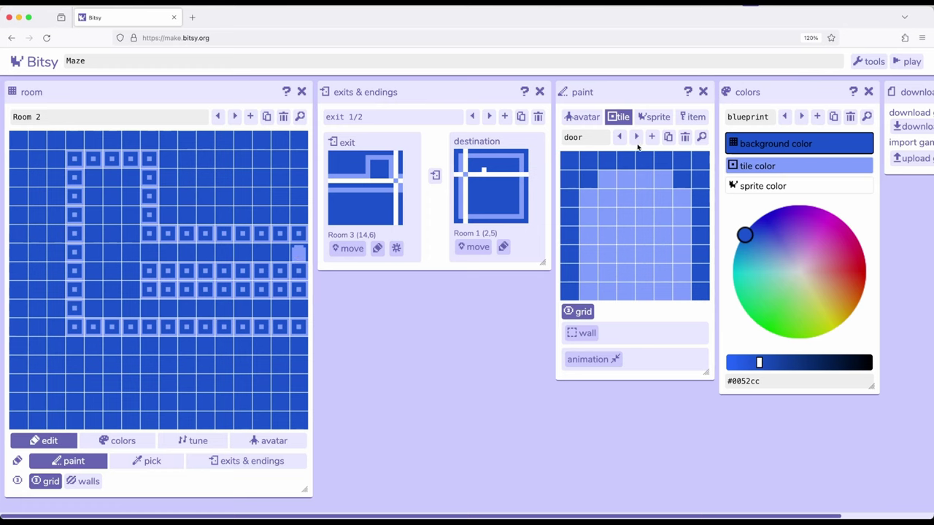
click(636, 137)
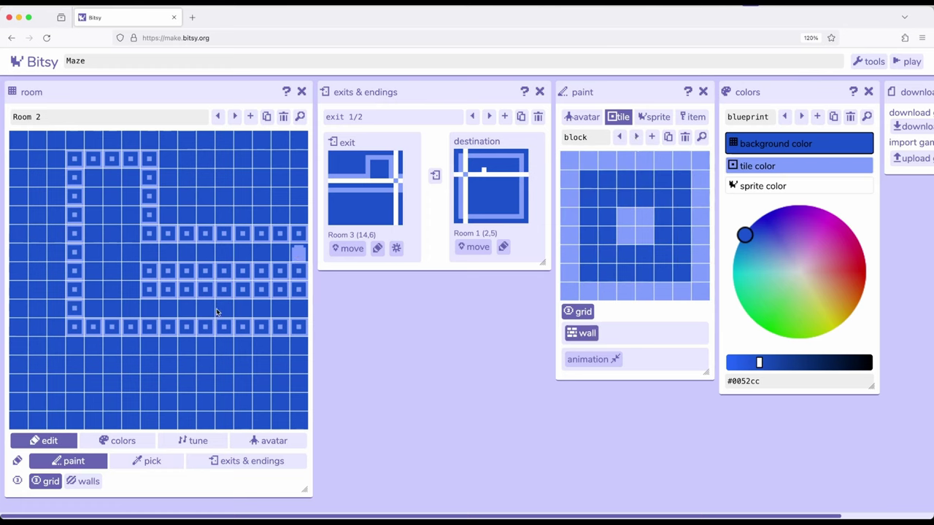
drag(141, 313, 302, 311)
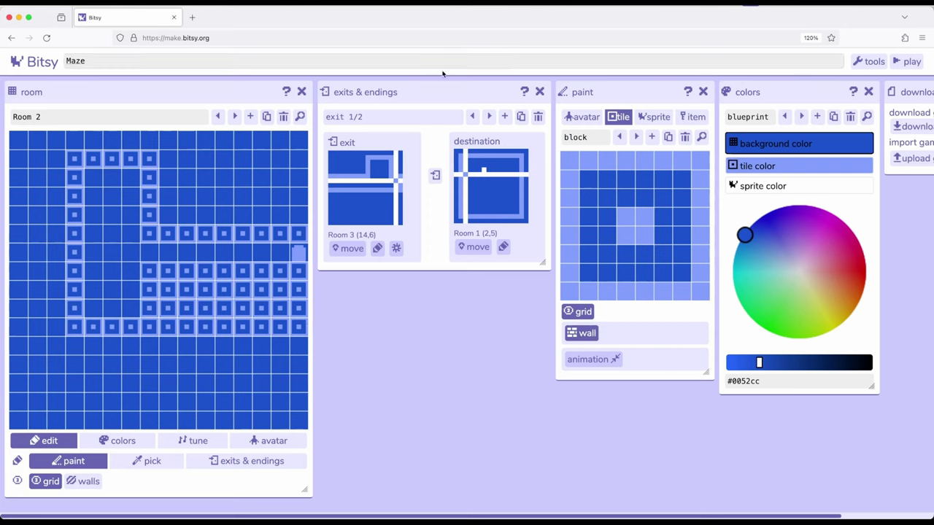
- Cycle through Rooms 1–3, return to Room 1, and close the exits and endings editor
click(218, 117)
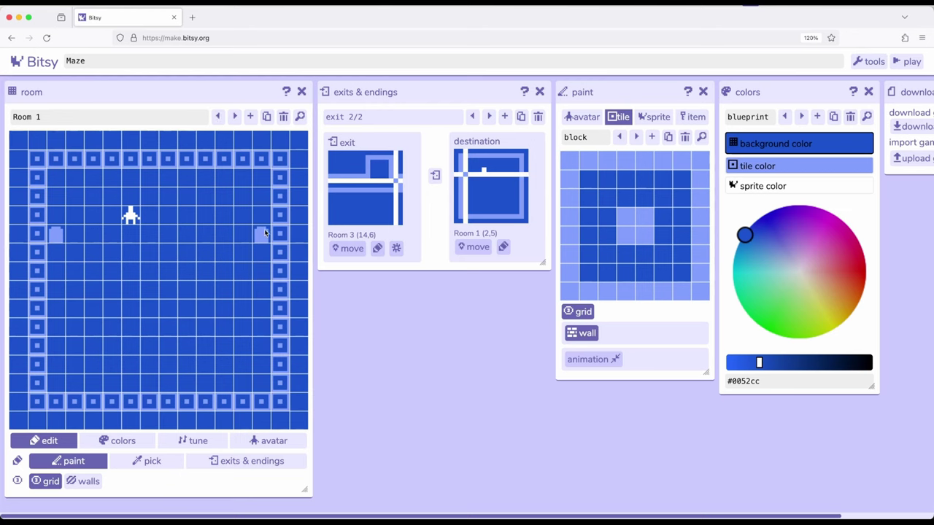
click(235, 118)
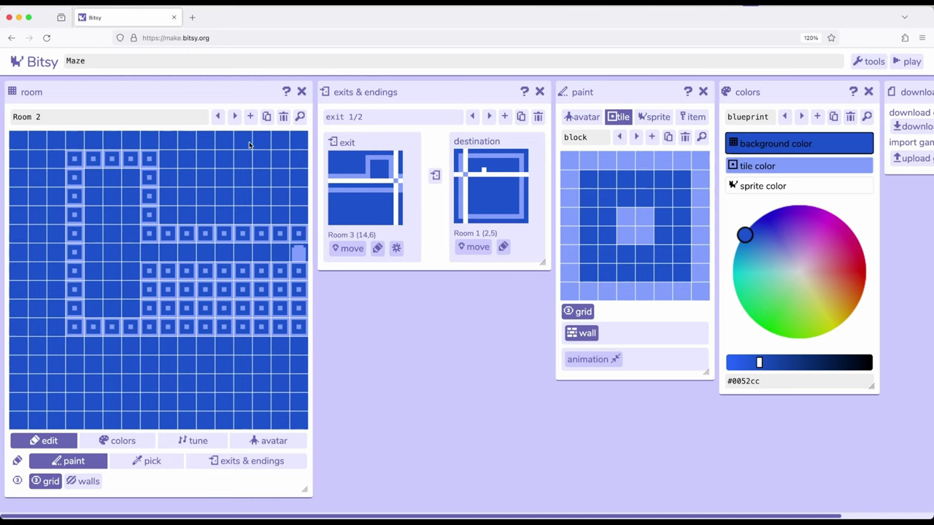
click(235, 118)
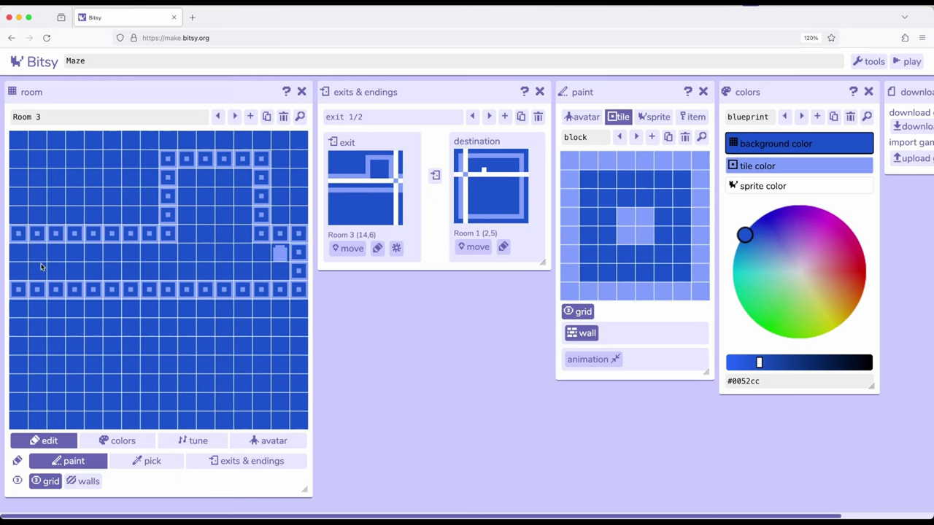
click(219, 117)
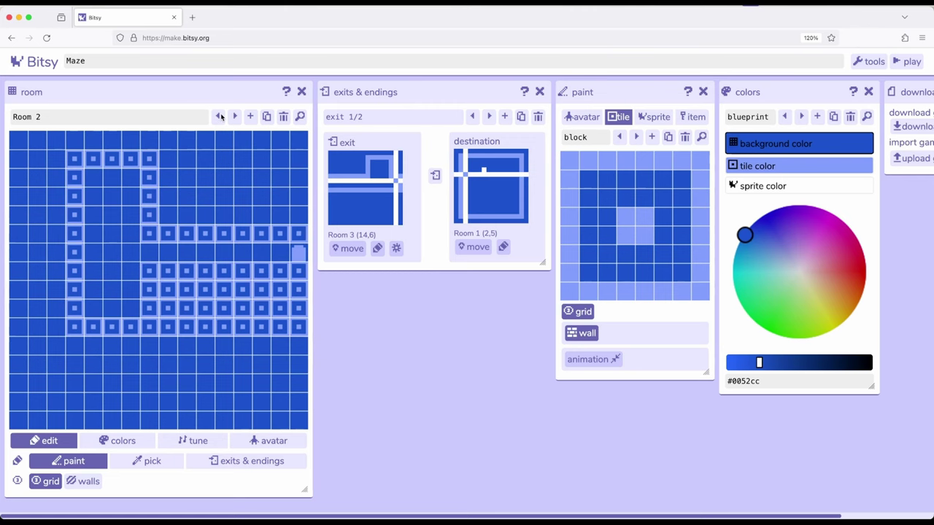
click(220, 116)
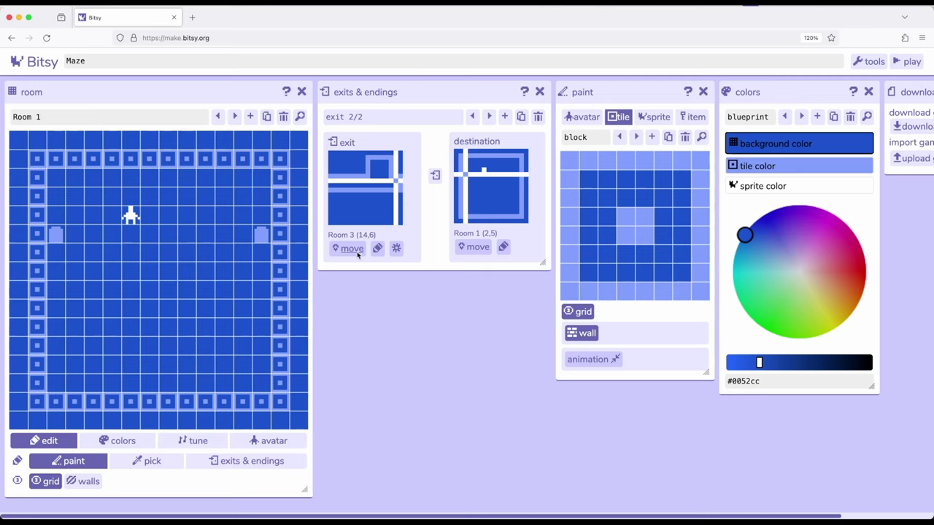
click(540, 92)
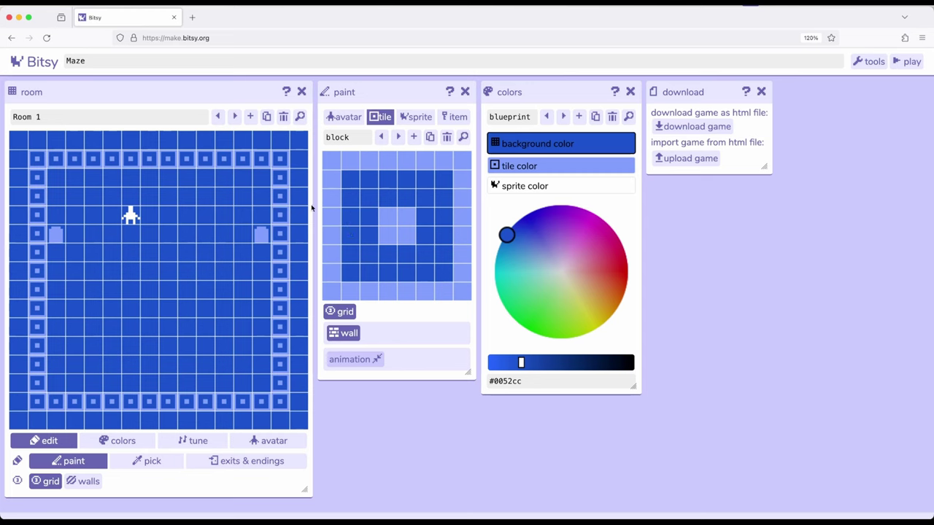
- Add a 'The end' ending to Room 1 at tile (8,13) above the bottom wall, then close the exits panel
click(235, 465)
drag(144, 92, 147, 106)
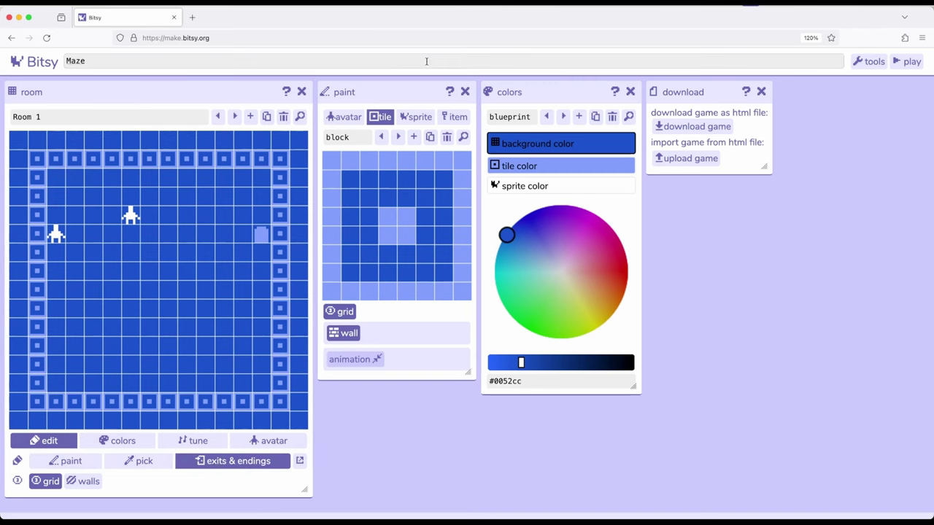
click(300, 461)
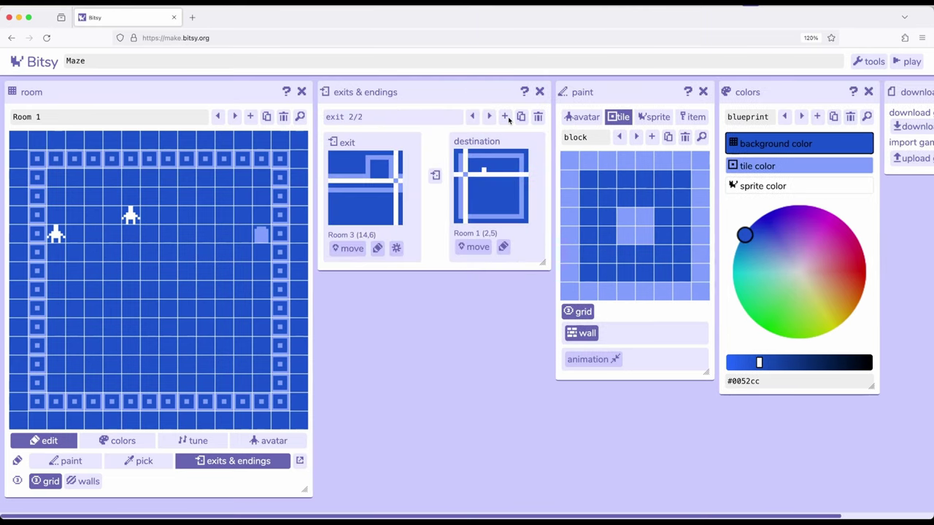
click(505, 118)
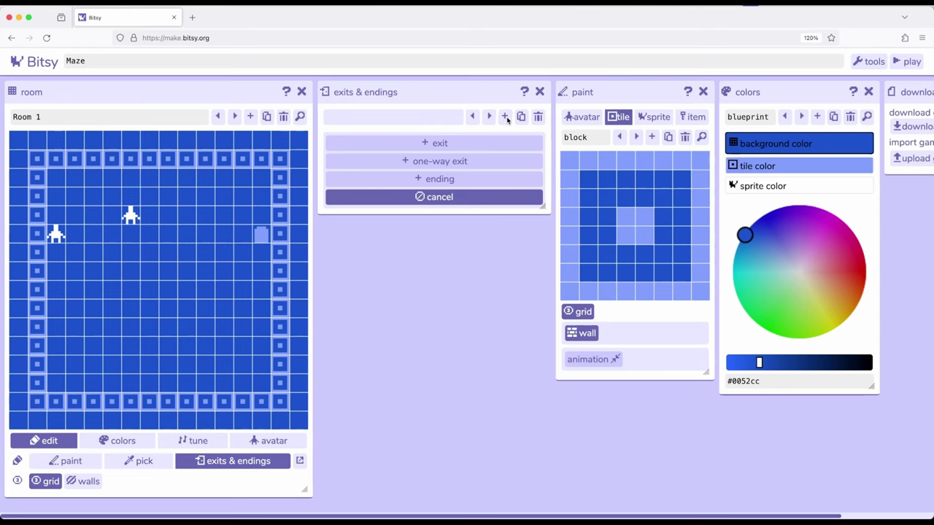
click(435, 180)
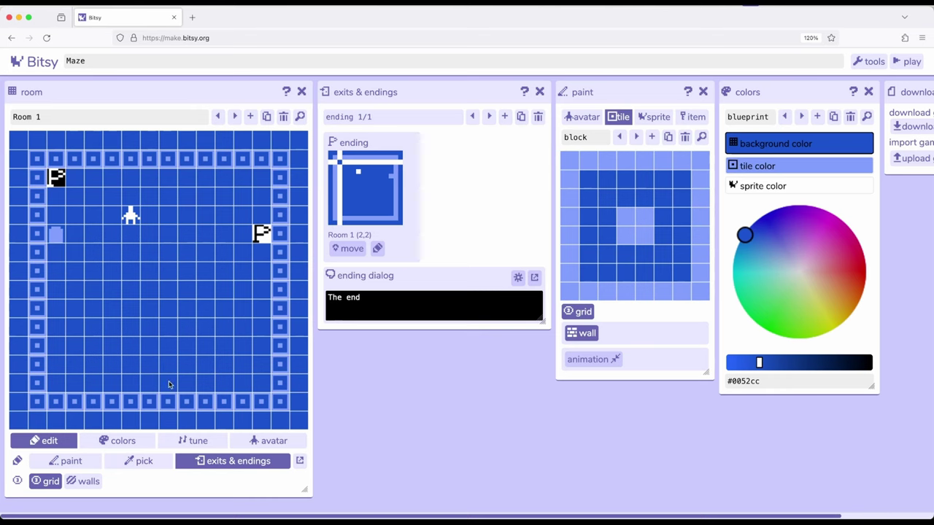
click(348, 249)
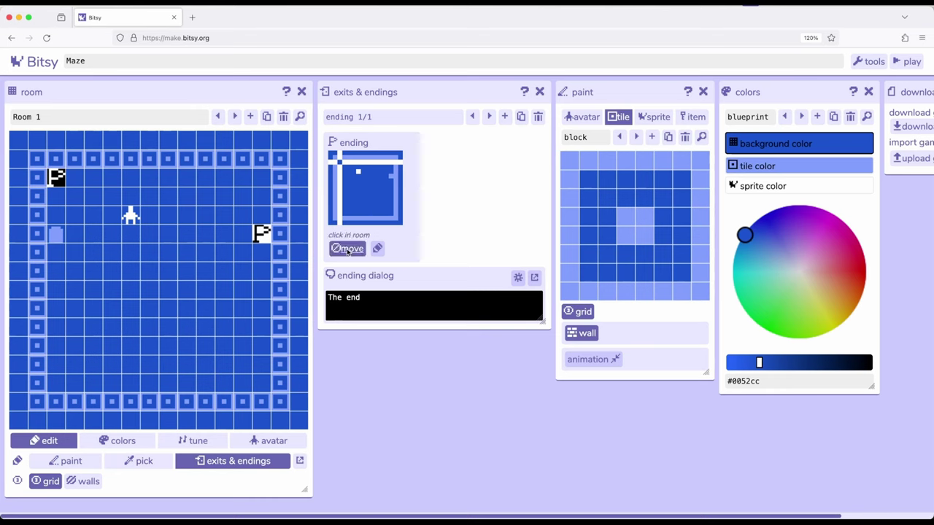
click(169, 384)
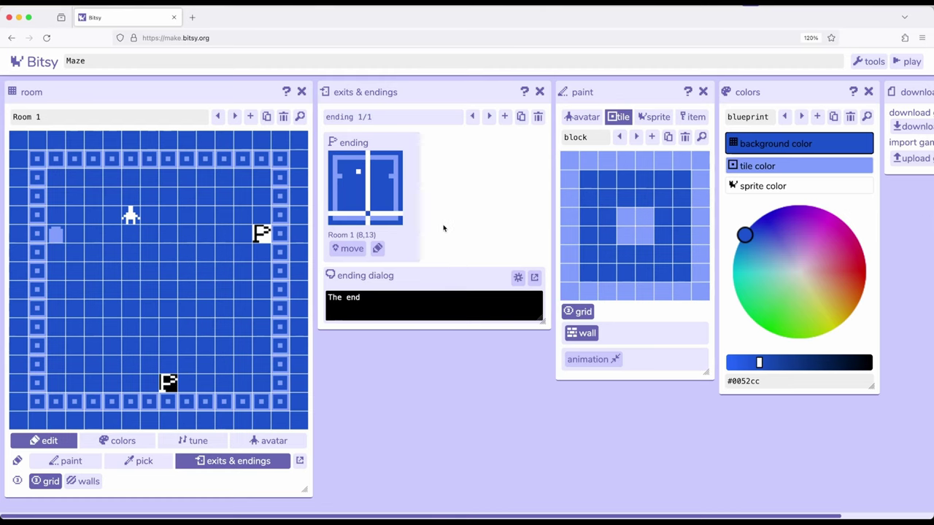
click(540, 92)
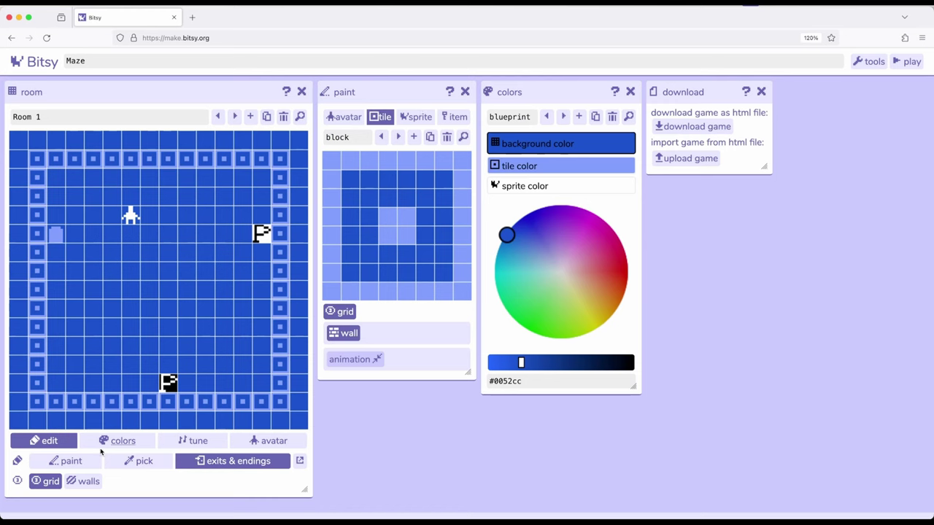
- Create a new blank tile named 'ending'
click(71, 462)
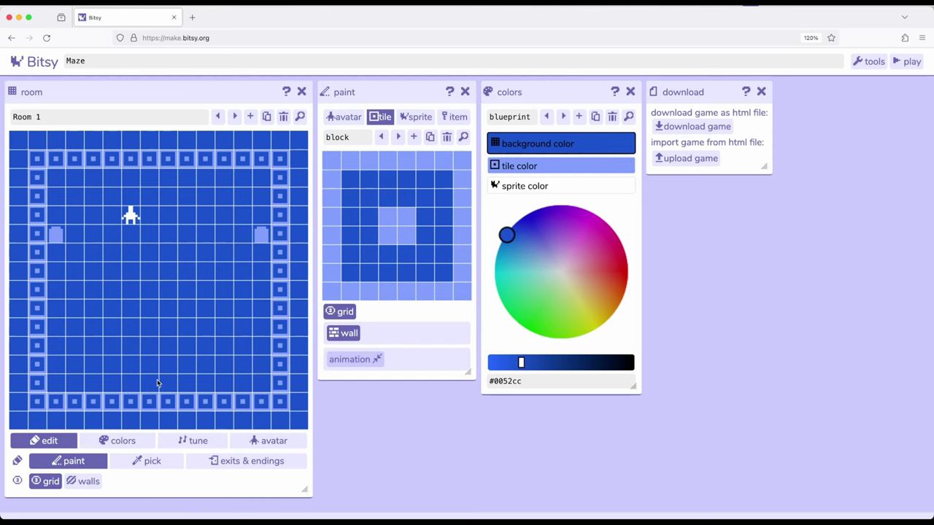
click(415, 137)
click(351, 141)
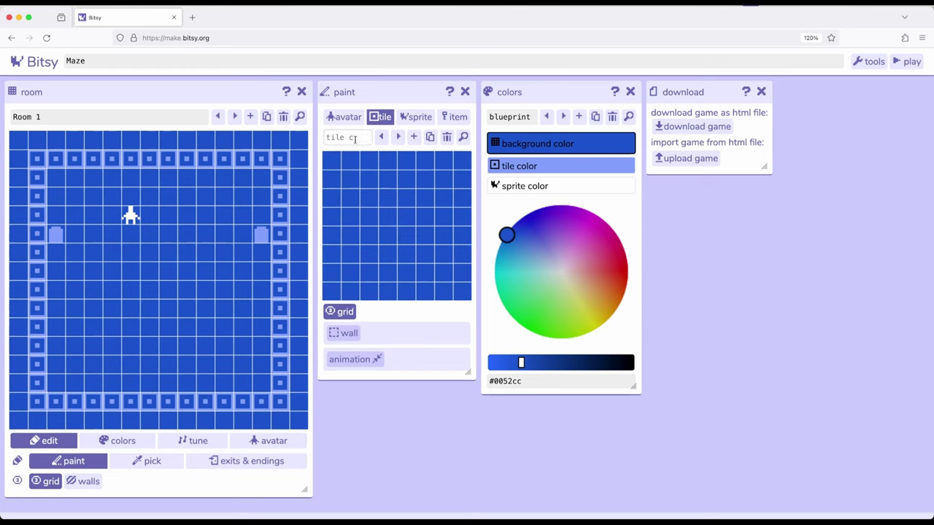
text(ending)
- Draw a light pixel pattern on the ending tile and paint it onto Room 1's tile (8,13)
click(350, 179)
mouse_move(424, 180)
mouse_down()
mouse_move(351, 181)
mouse_move(347, 271)
mouse_move(363, 292)
mouse_move(422, 293)
mouse_move(445, 271)
mouse_move(445, 196)
mouse_move(376, 197)
mouse_move(382, 208)
mouse_move(405, 201)
mouse_move(389, 201)
mouse_move(389, 239)
mouse_move(411, 240)
mouse_move(388, 271)
mouse_up()
click(354, 178)
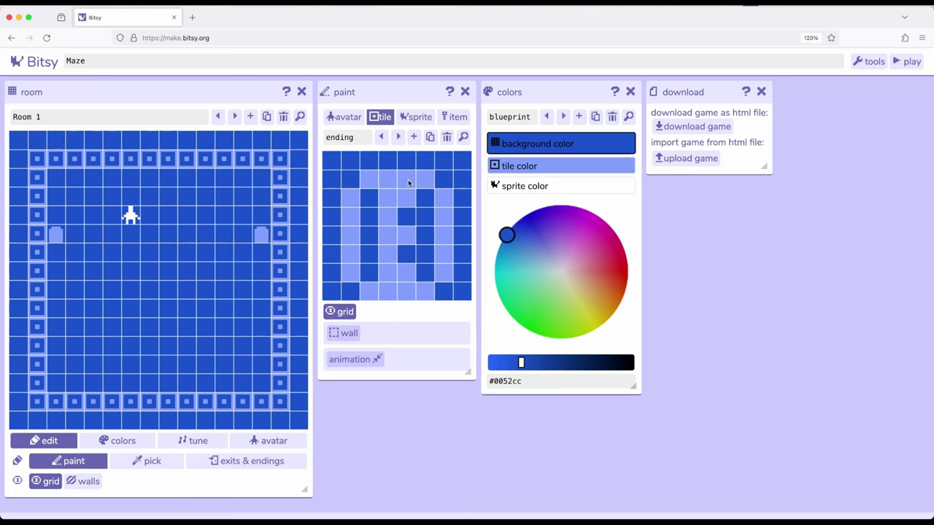
click(168, 383)
click(909, 62)
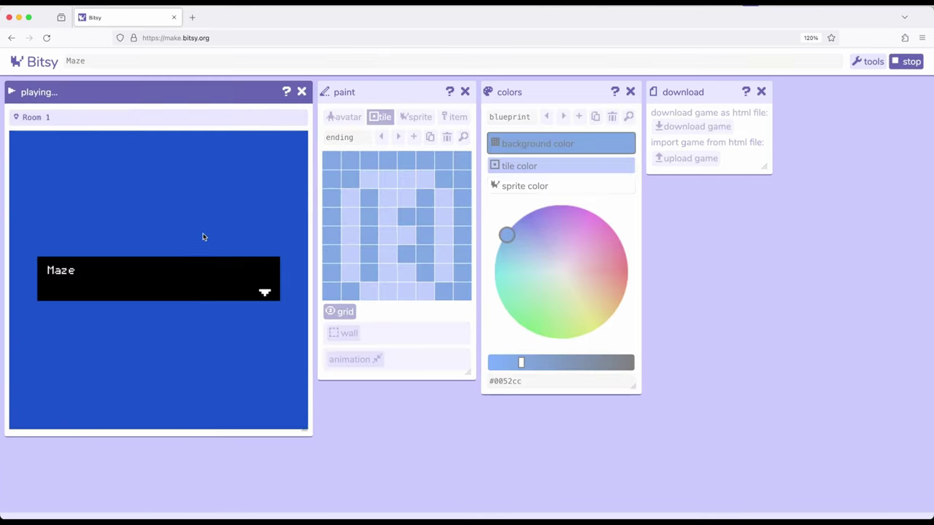
key(space)
key(Right)
key(Down)
key(Down)
key(Down)
key(Down)
key(Down)
key(Down)
key(Down)
key(Down)
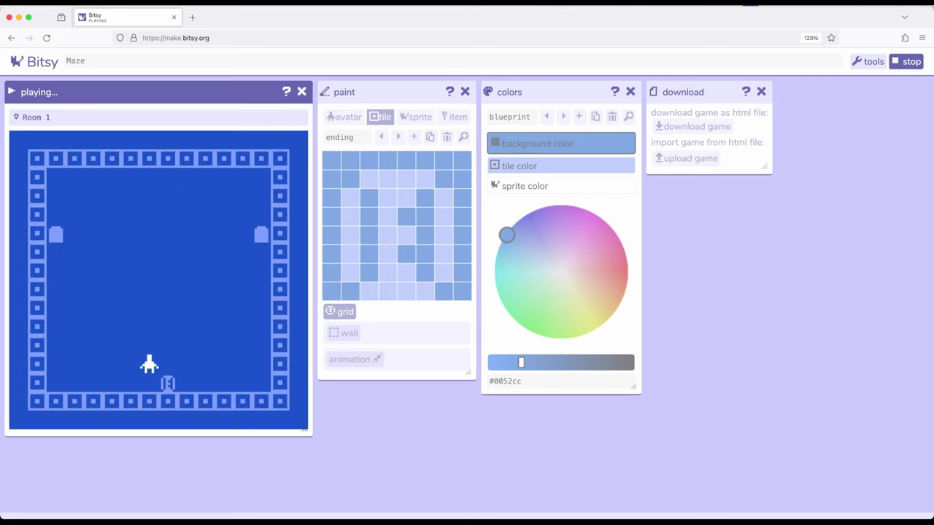
key(Down)
key(Right)
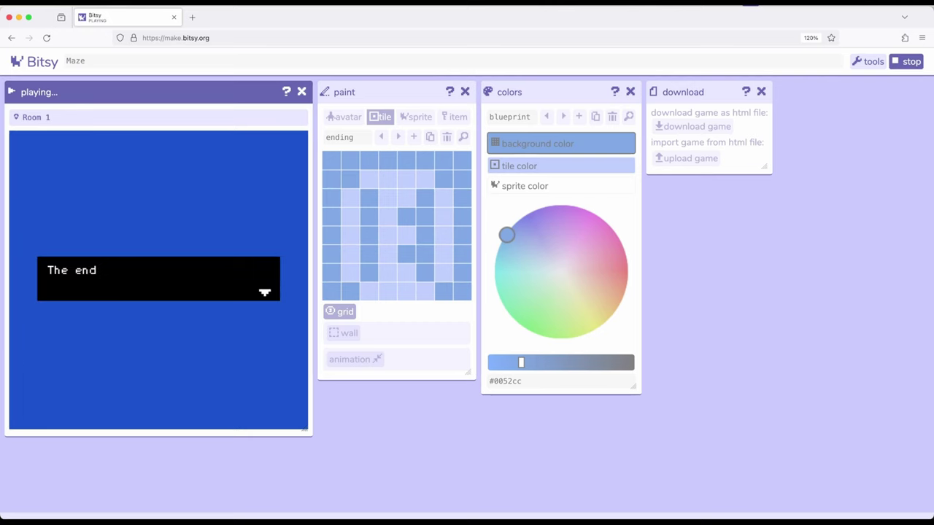
key(space)
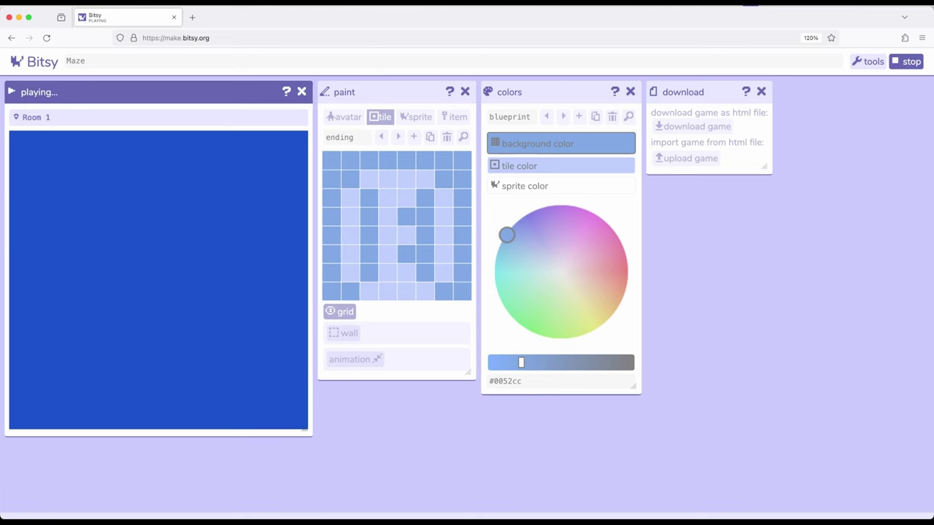
click(908, 63)
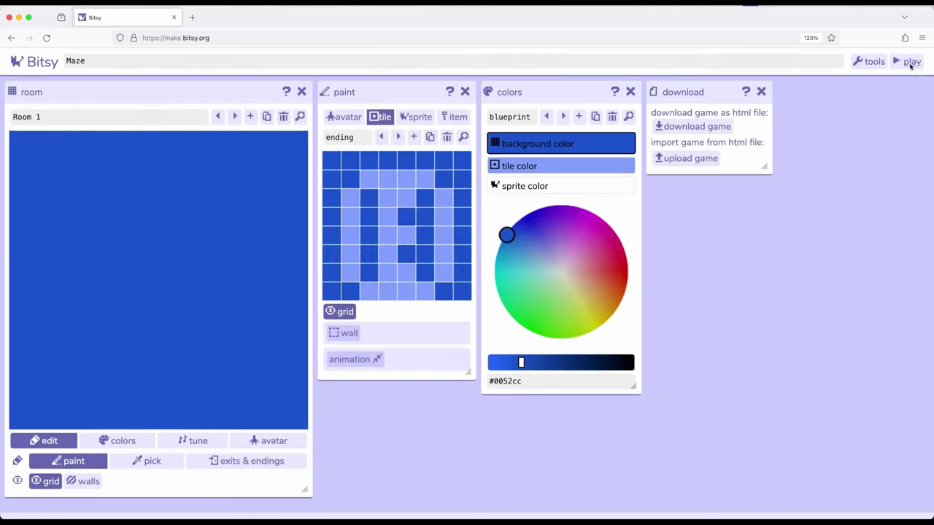